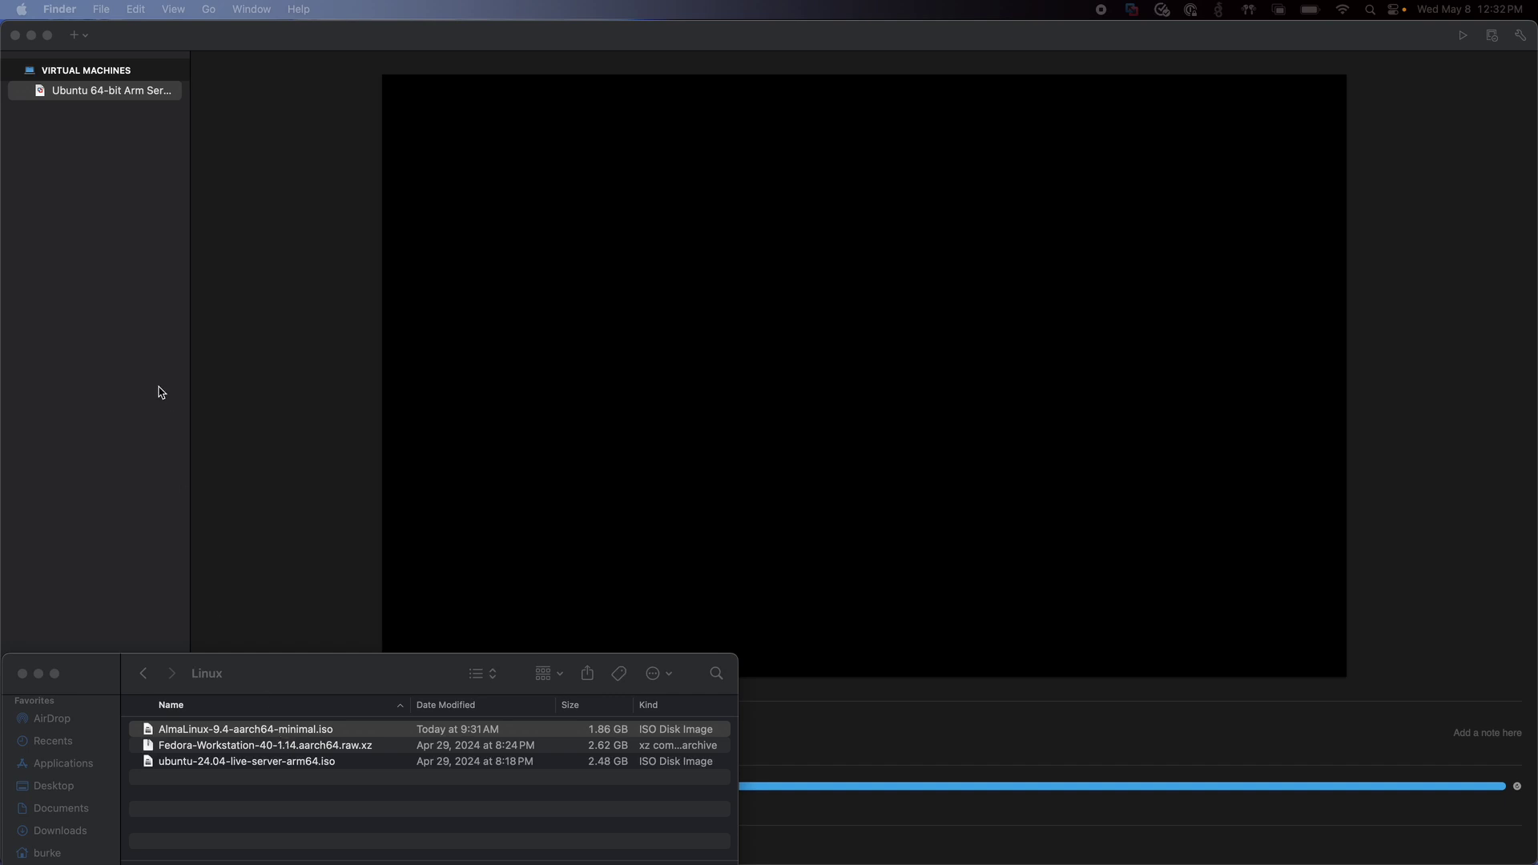
Start a new virtual machine that installs from a disc or image.
{"action": "left_click", "coordinate": [78, 34]}
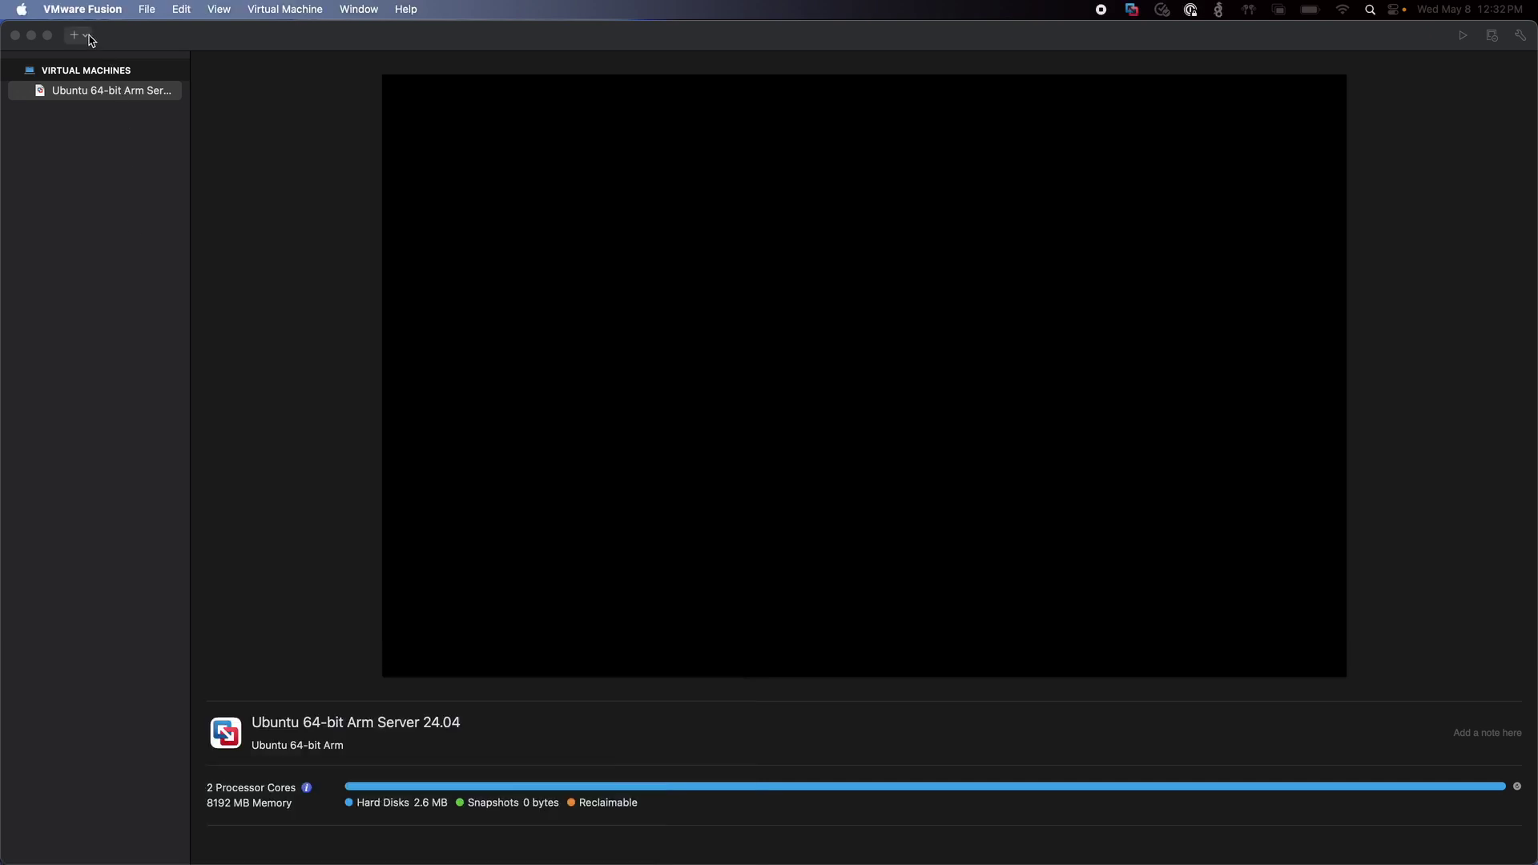
{"action": "left_click", "coordinate": [90, 60]}
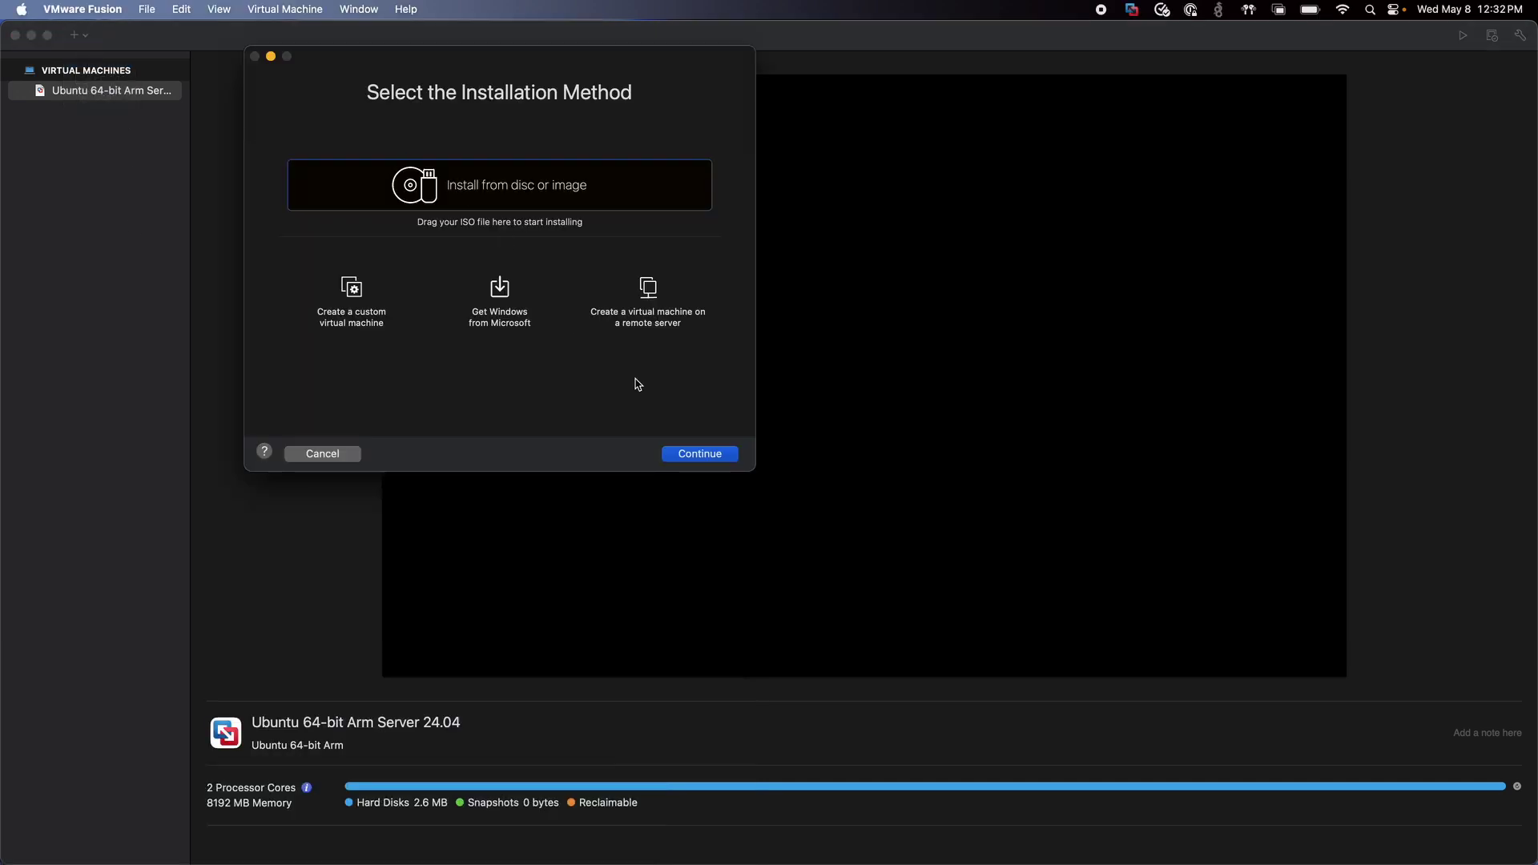
{"action": "left_click", "coordinate": [687, 456]}
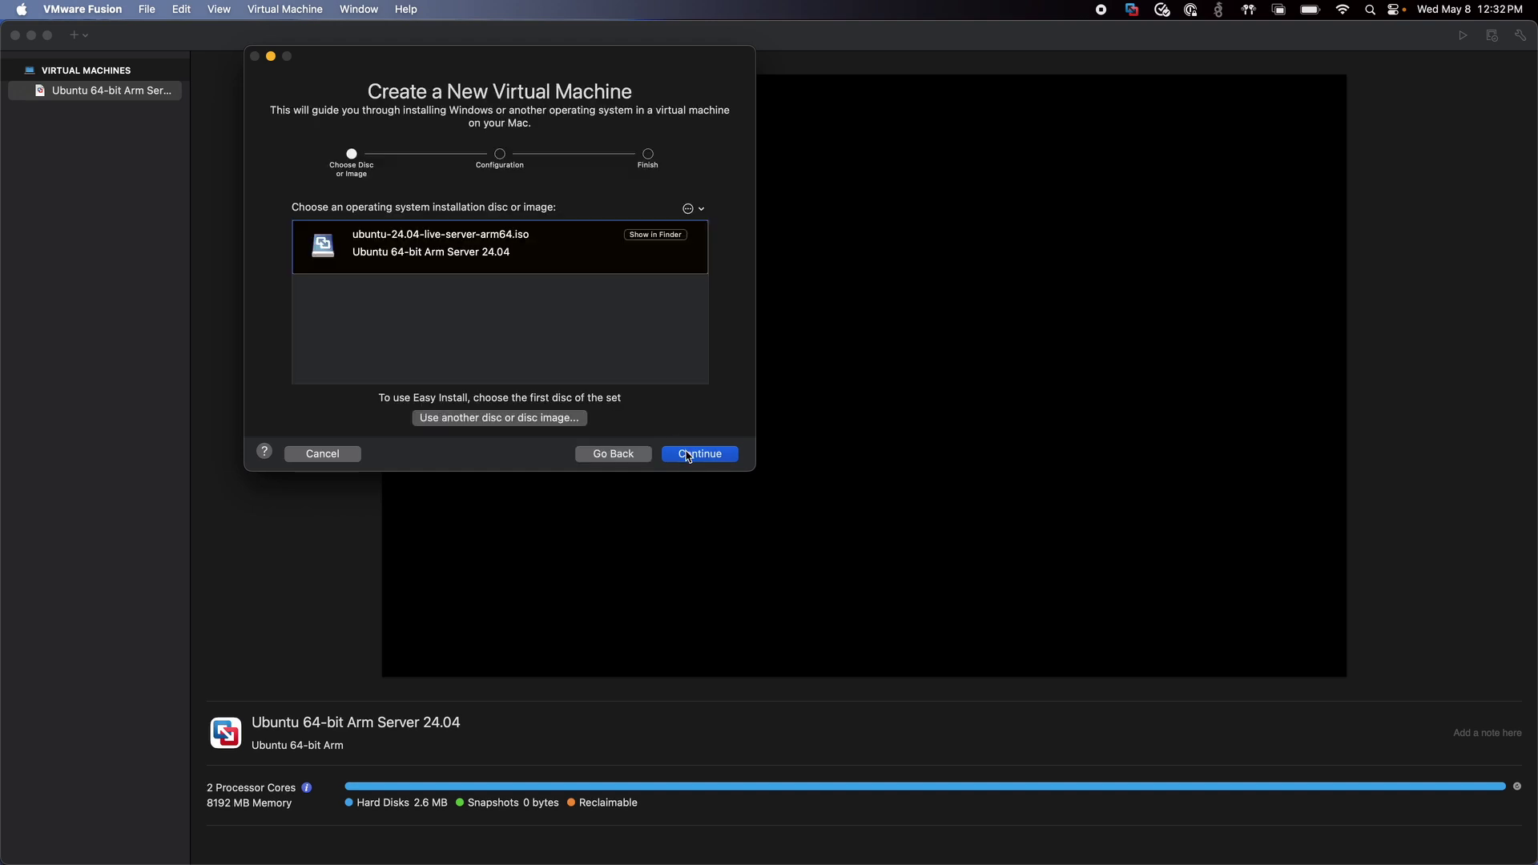
{"action": "key", "text": "super+Tab"}
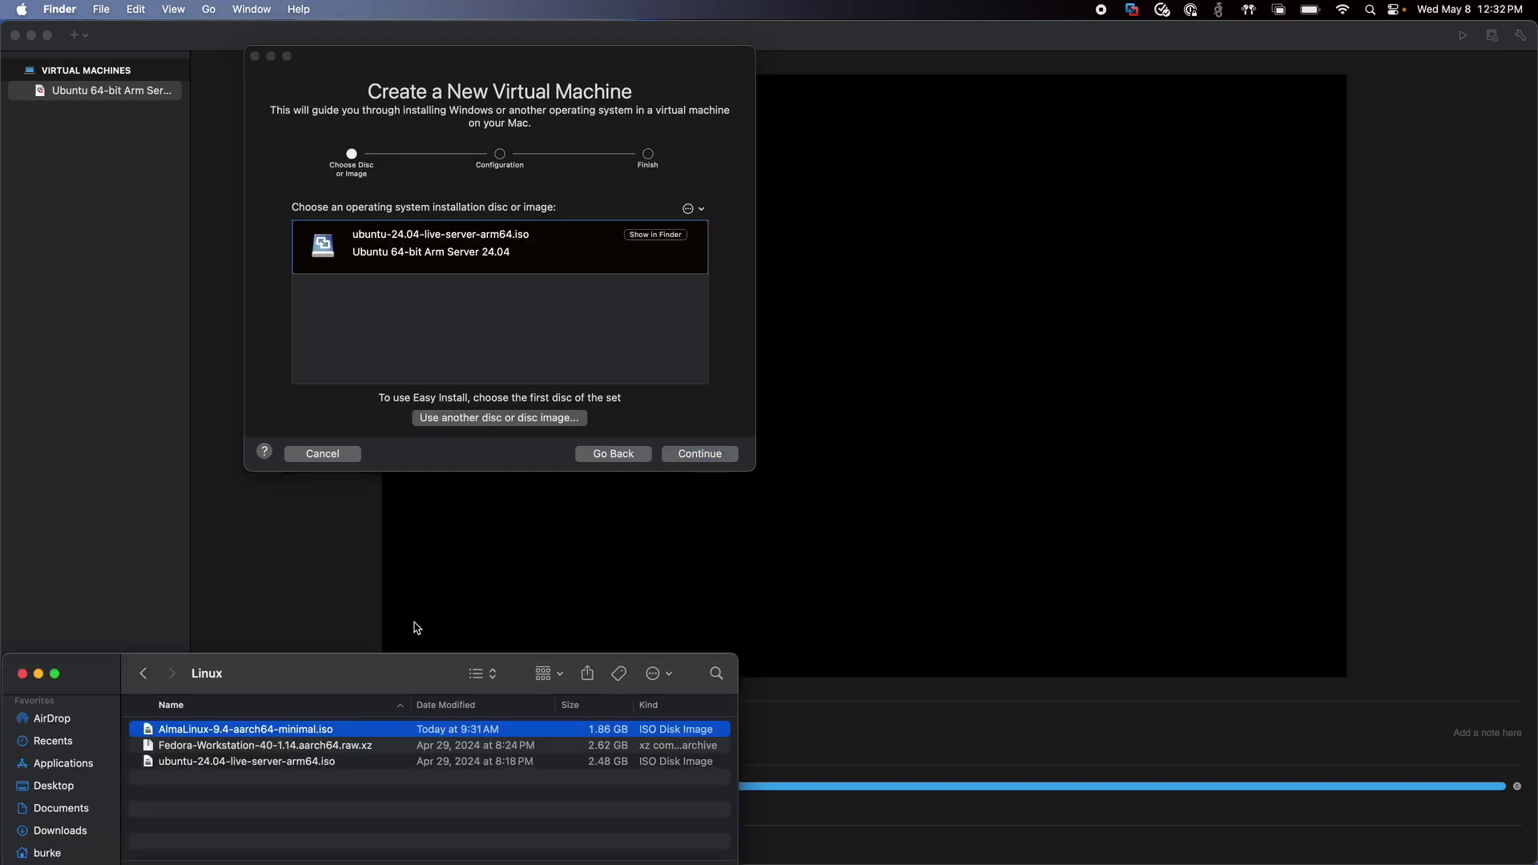
{"action": "left_click", "coordinate": [521, 420]}
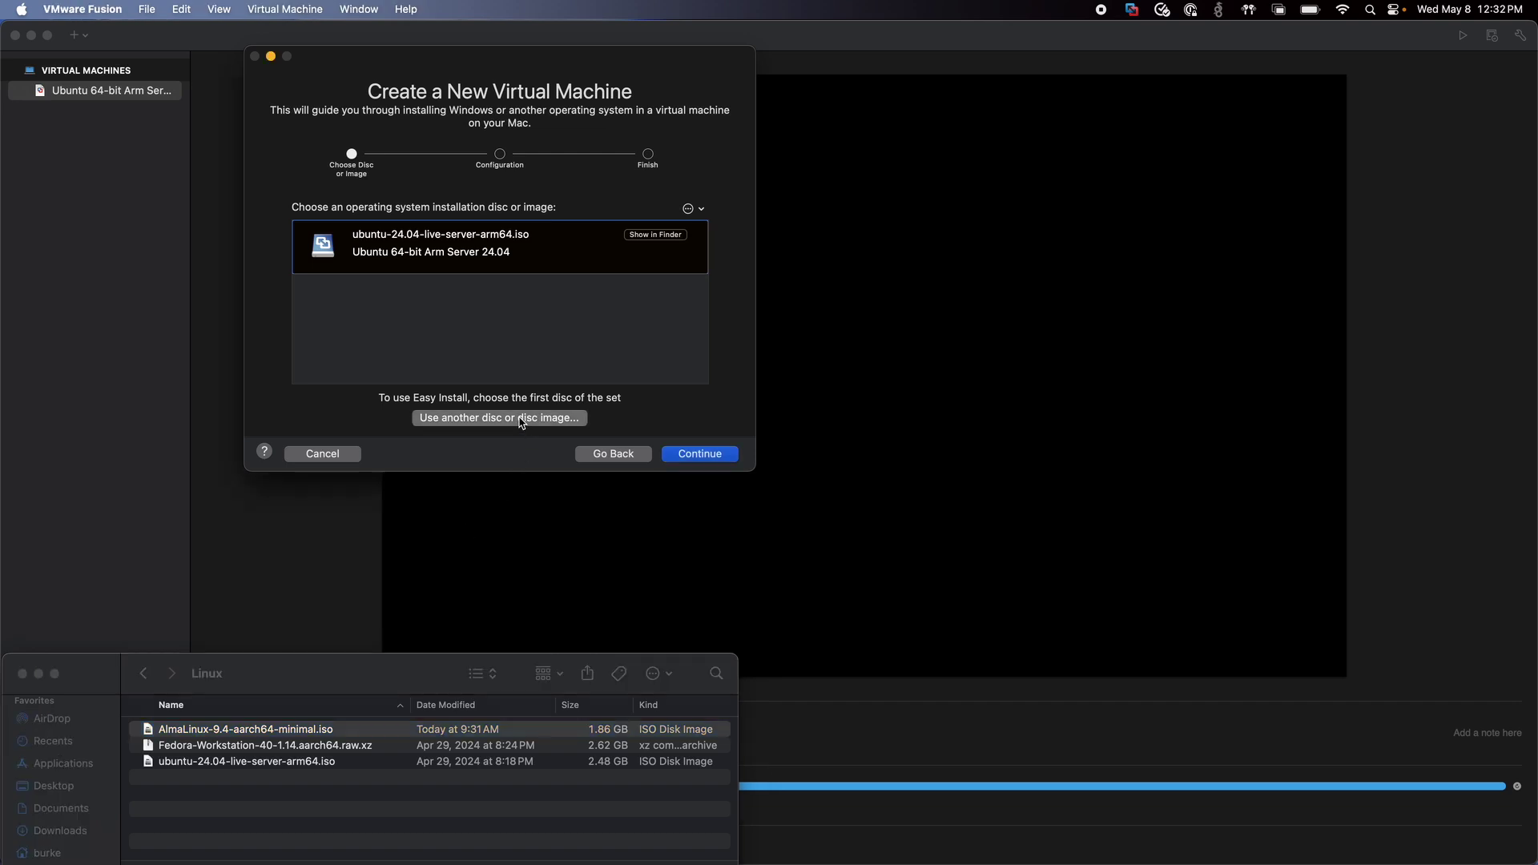
Use AlmaLinux-9.4-aarch64-minimal.iso as the disc image and finish the wizard as AlmaLinux 64-bit Arm.
{"action": "left_click", "coordinate": [520, 420]}
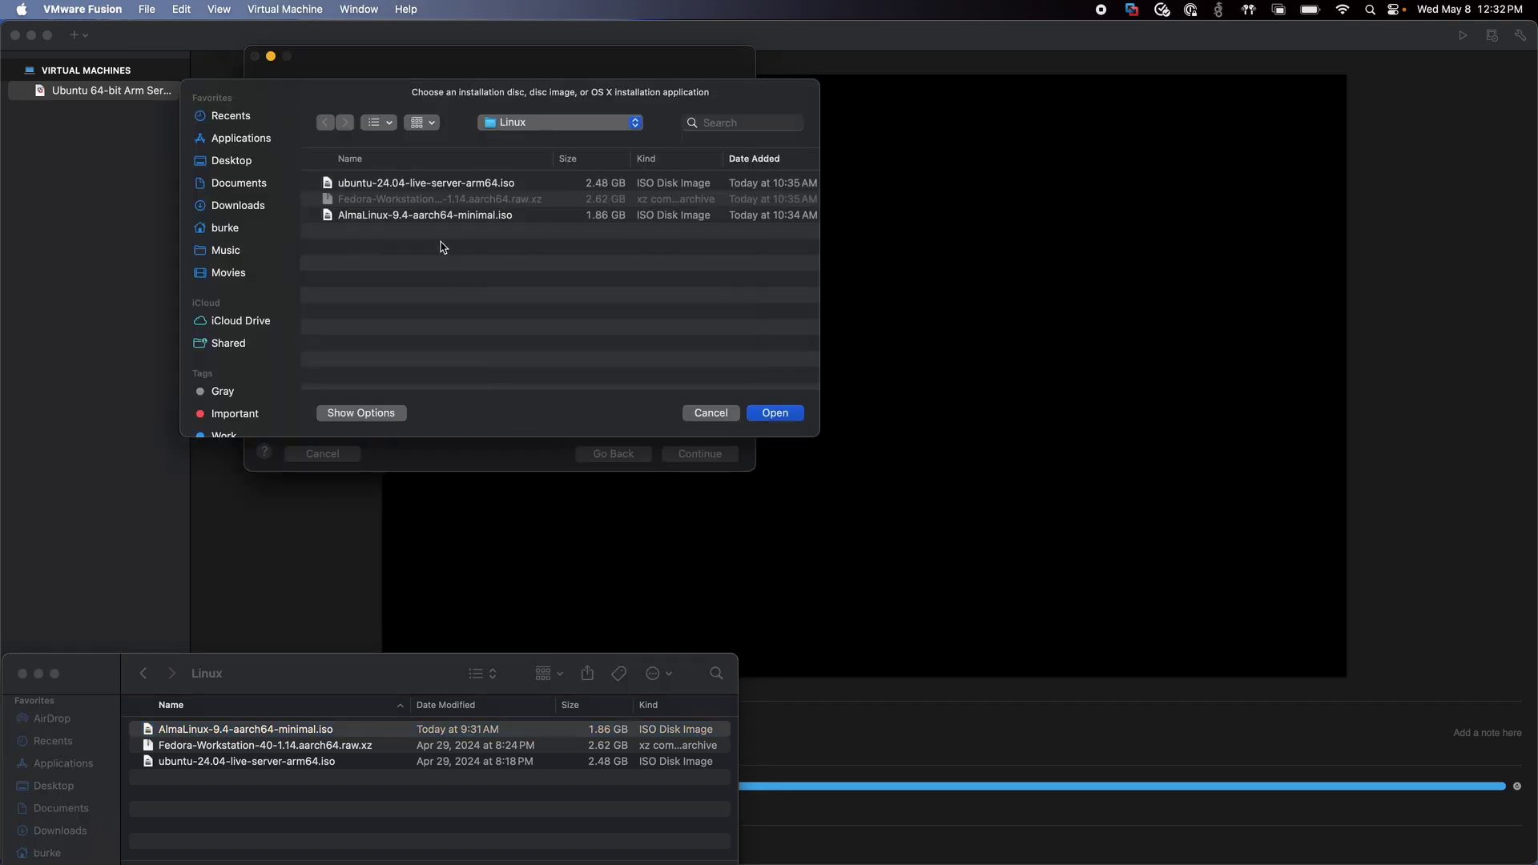
{"action": "left_click", "coordinate": [424, 216]}
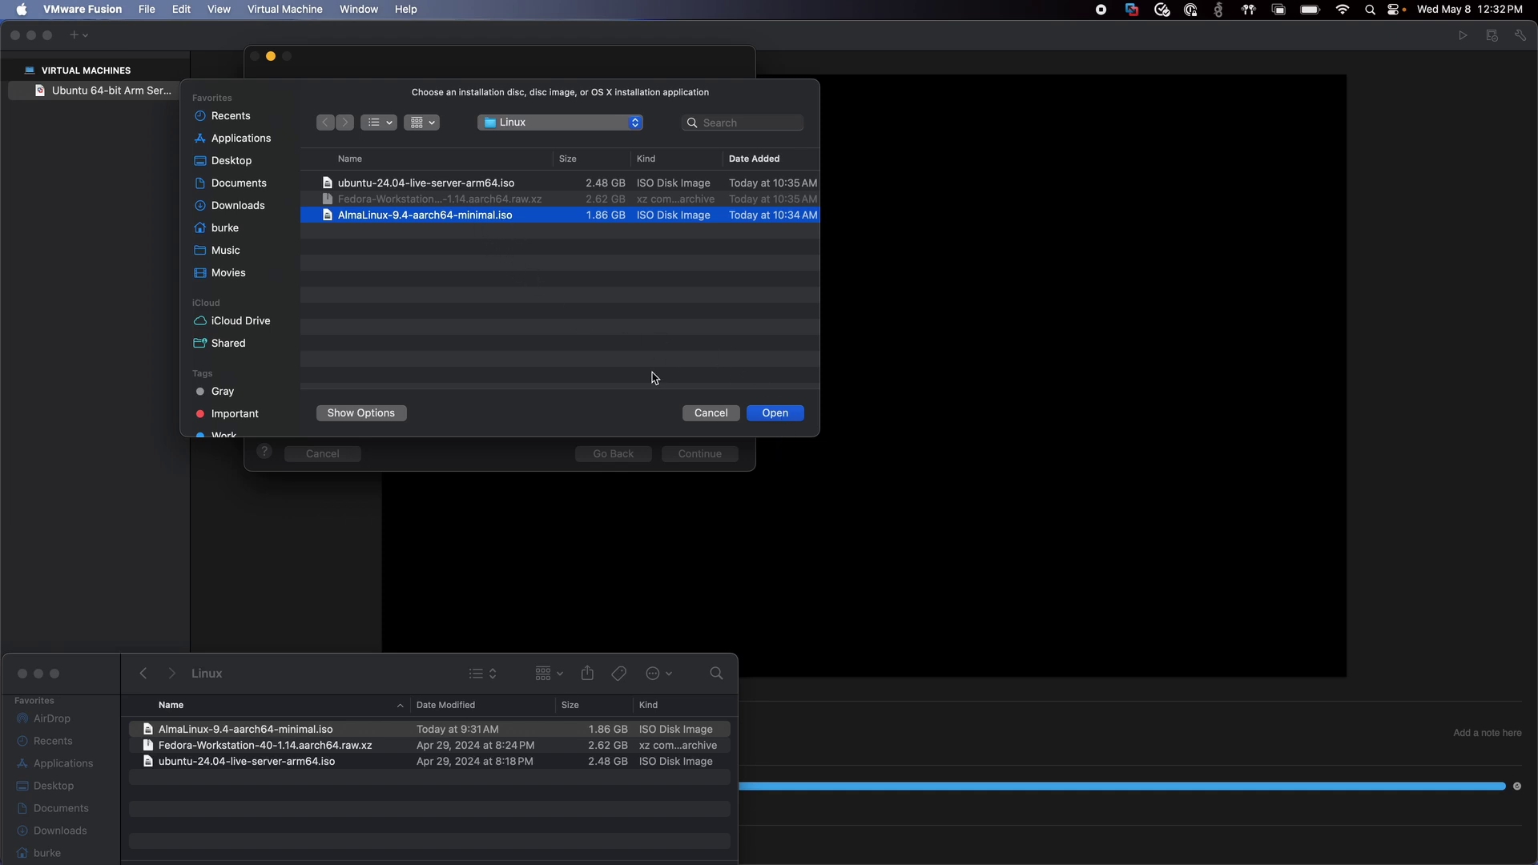
{"action": "left_click", "coordinate": [774, 413]}
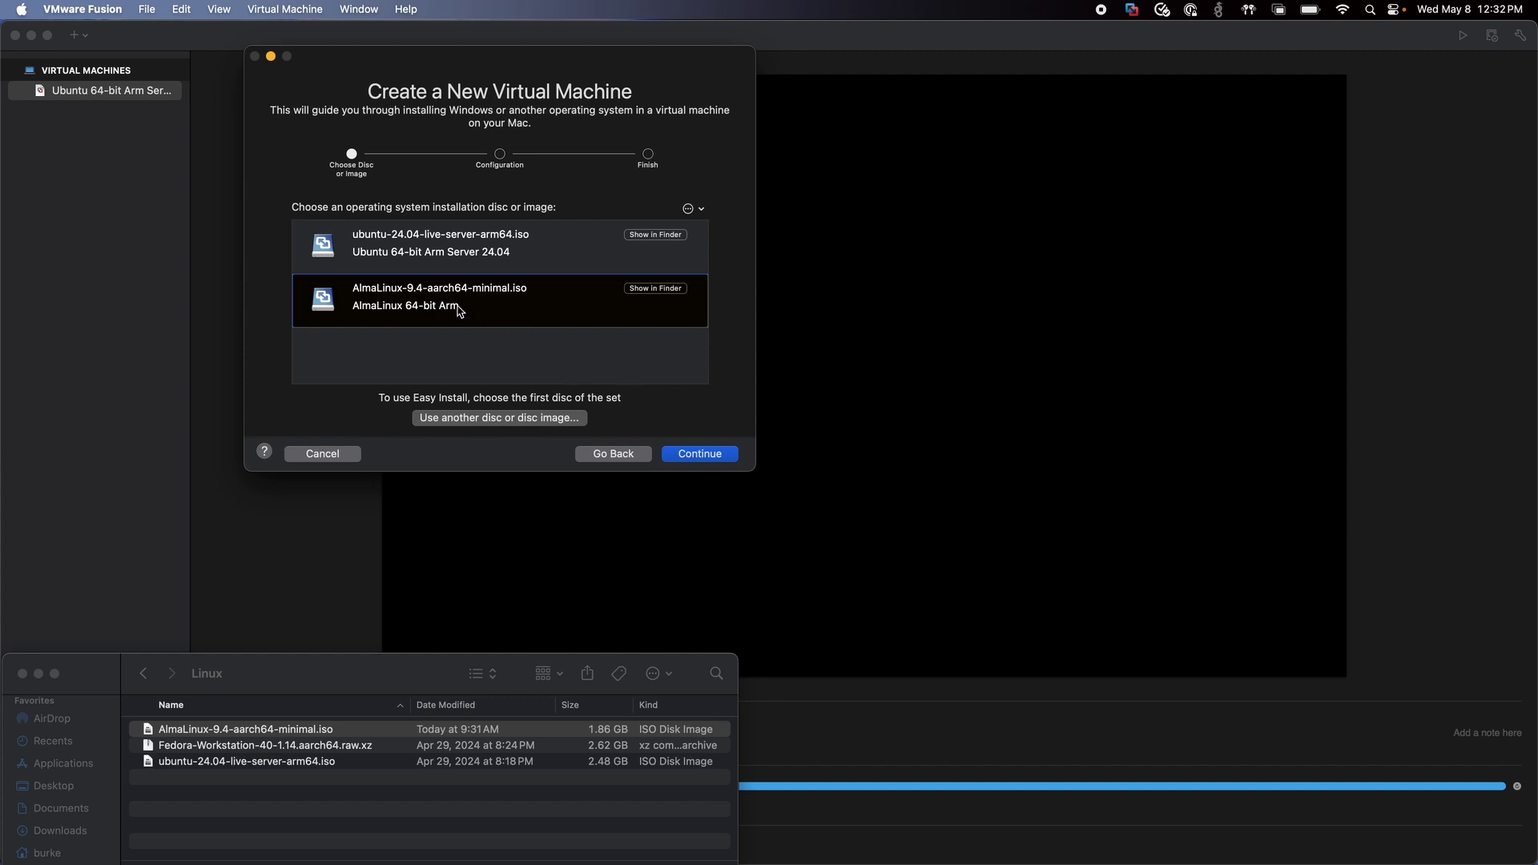
{"action": "left_click", "coordinate": [687, 453]}
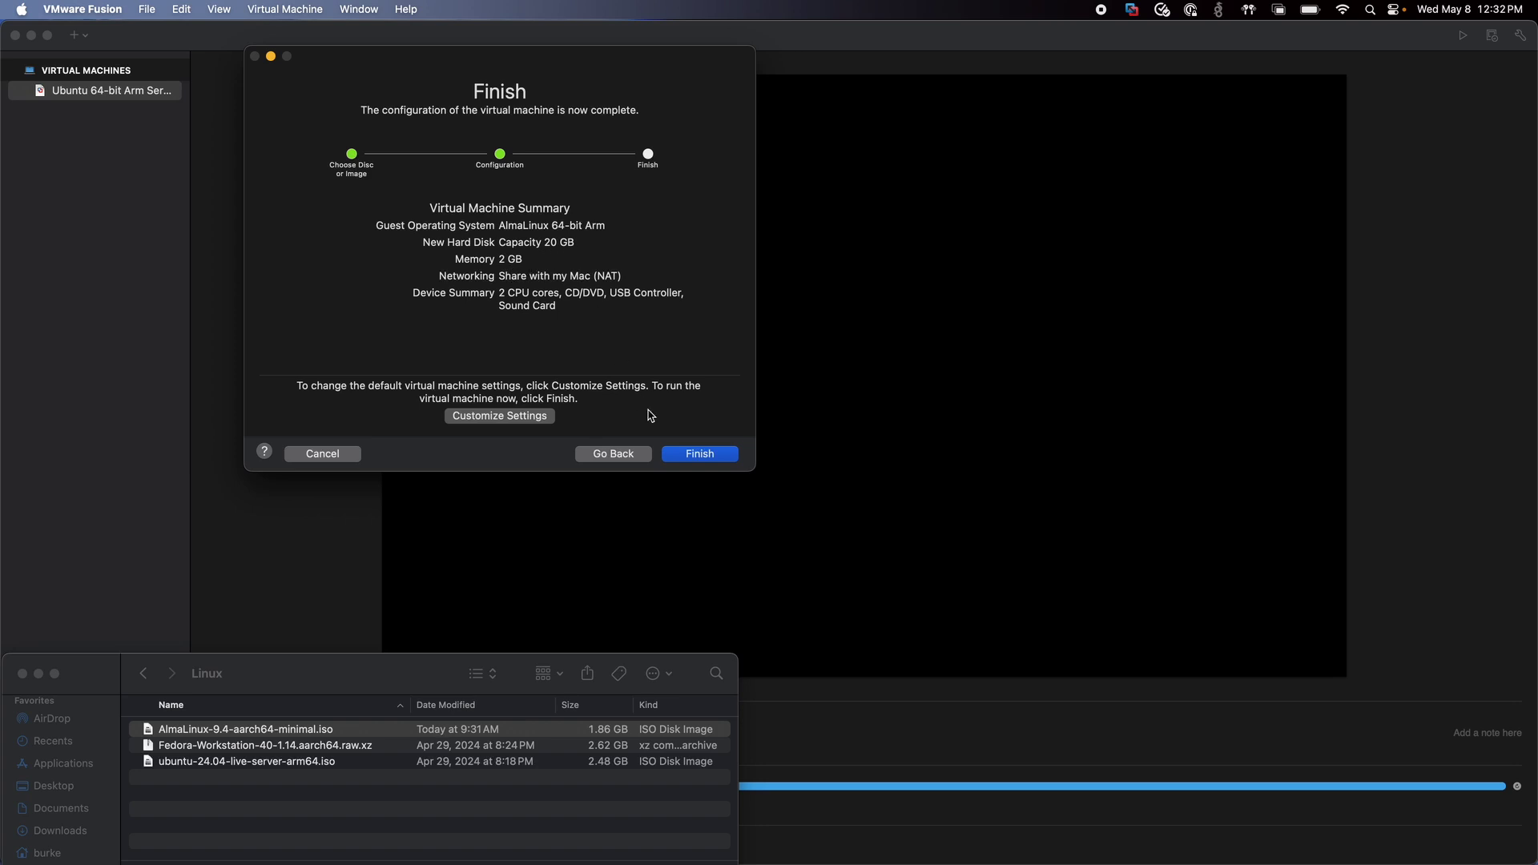
{"action": "left_click", "coordinate": [697, 454]}
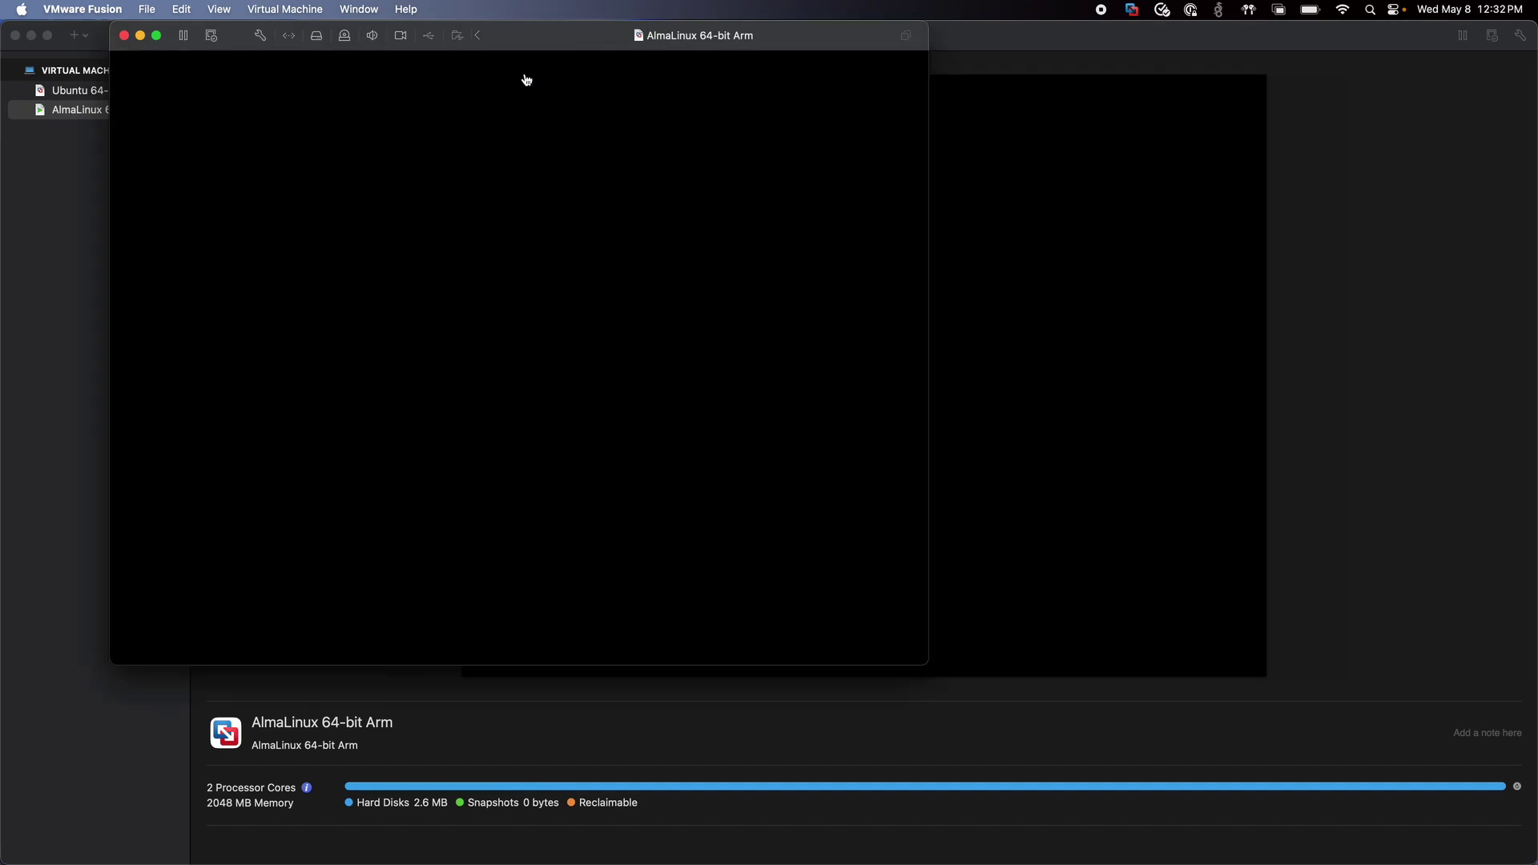
Boot the VM's Install AlmaLinux 9.4 GRUB entry, then release the keyboard and mouse.
{"action": "left_click_drag", "start_coordinate": [551, 31], "coordinate": [889, 64]}
{"action": "left_click", "coordinate": [754, 289]}
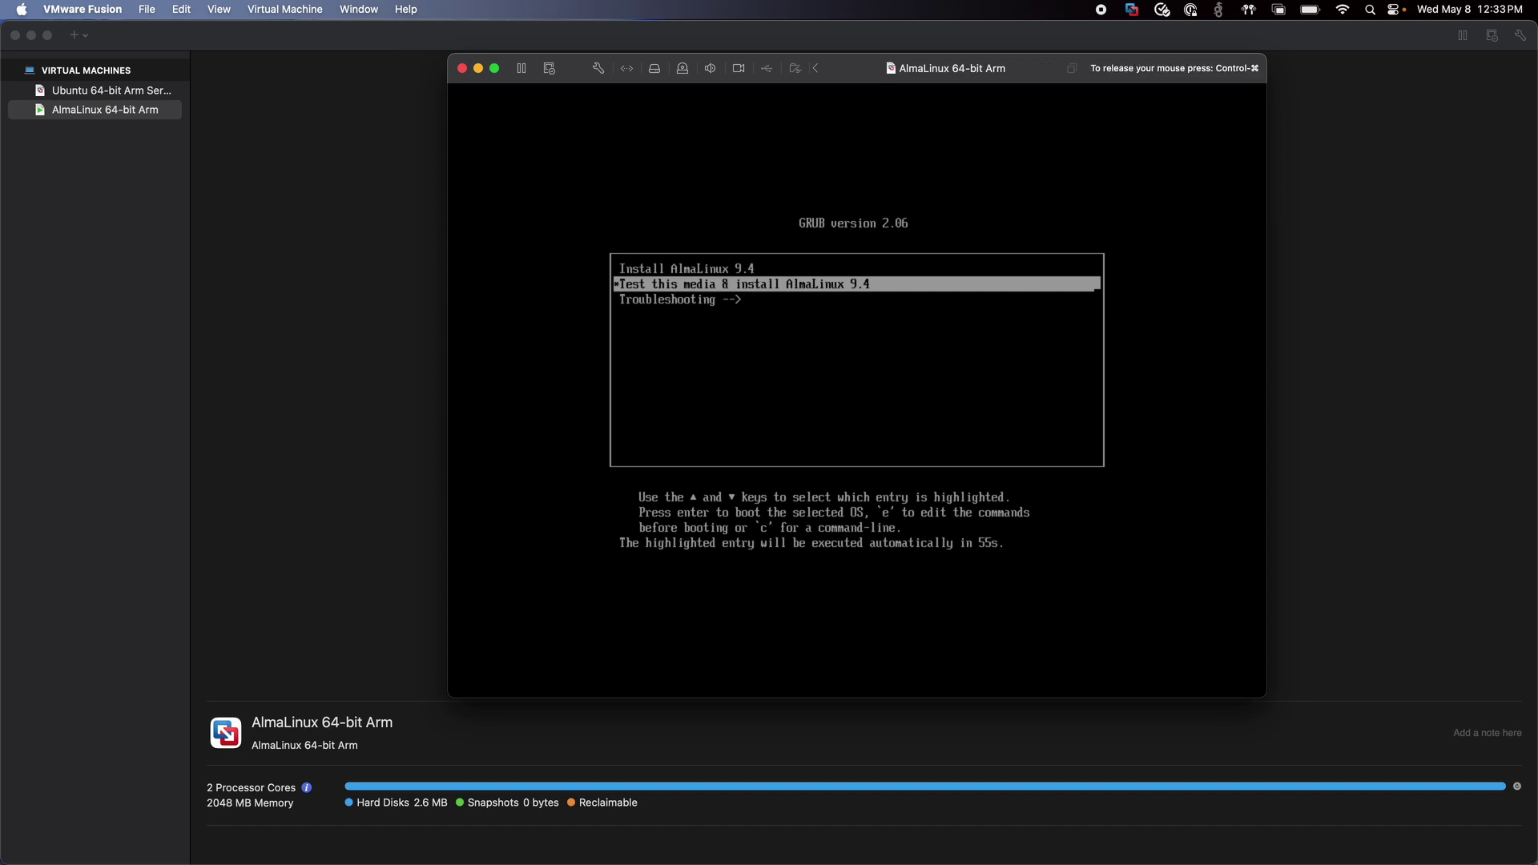
{"action": "key", "text": "Up"}
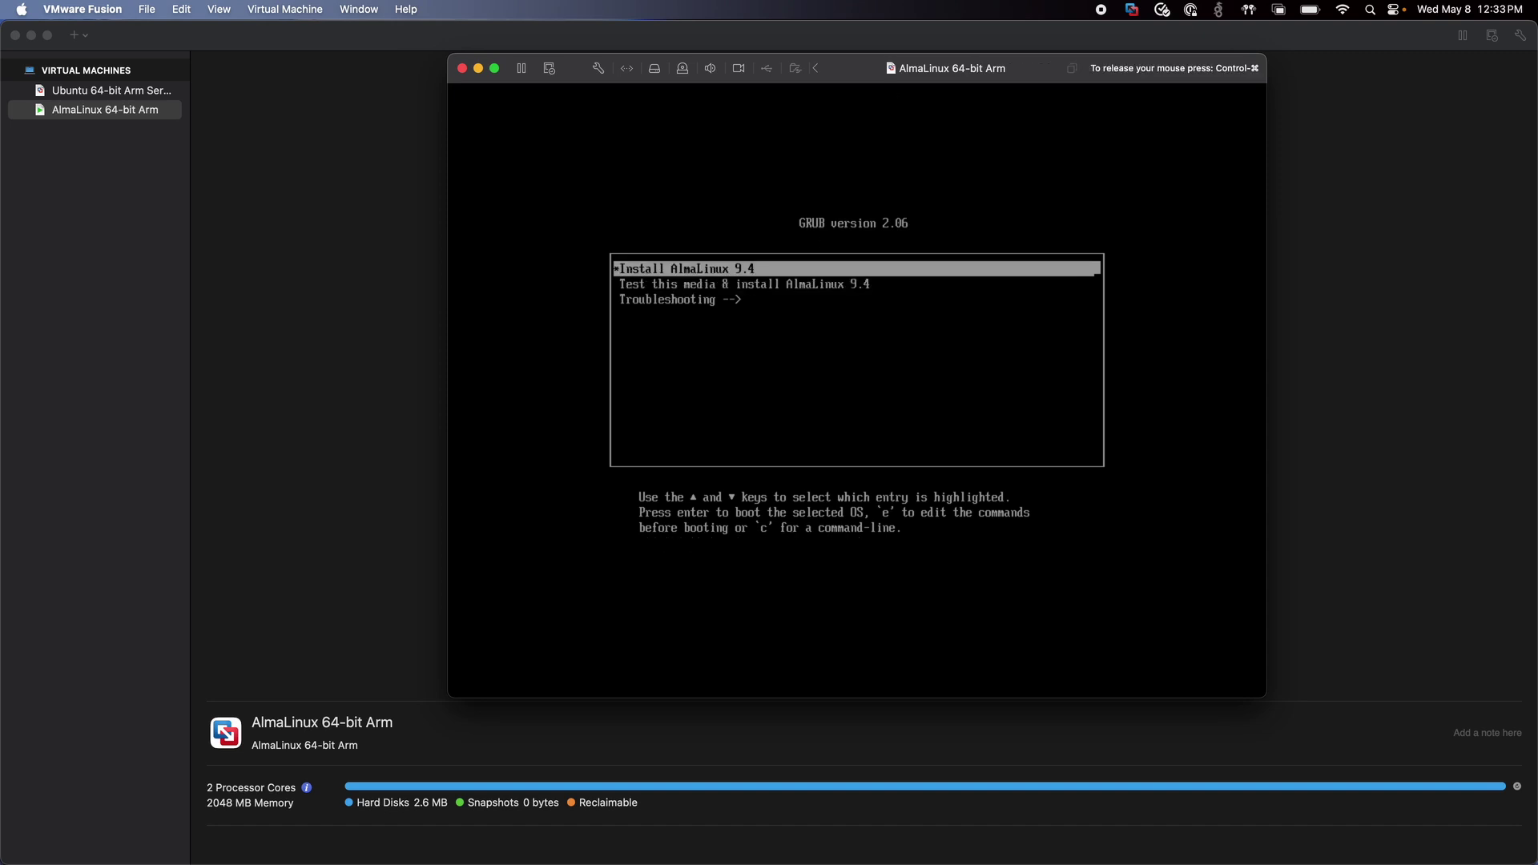
{"action": "key", "text": "Return"}
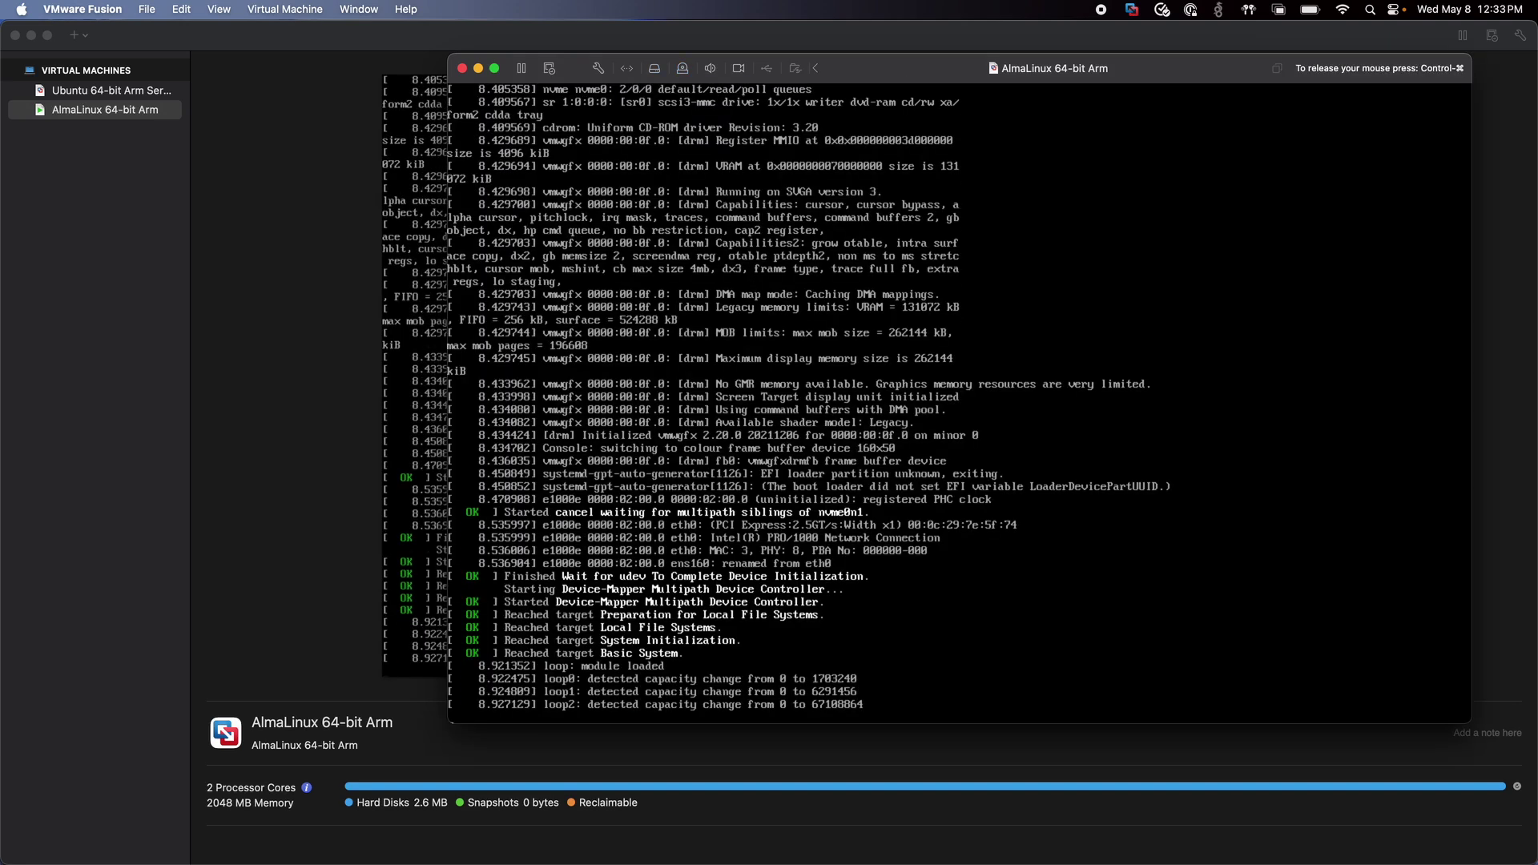
{"action": "key", "text": "ctrl+super"}
{"action": "left_click_drag", "start_coordinate": [891, 72], "coordinate": [845, 75]}
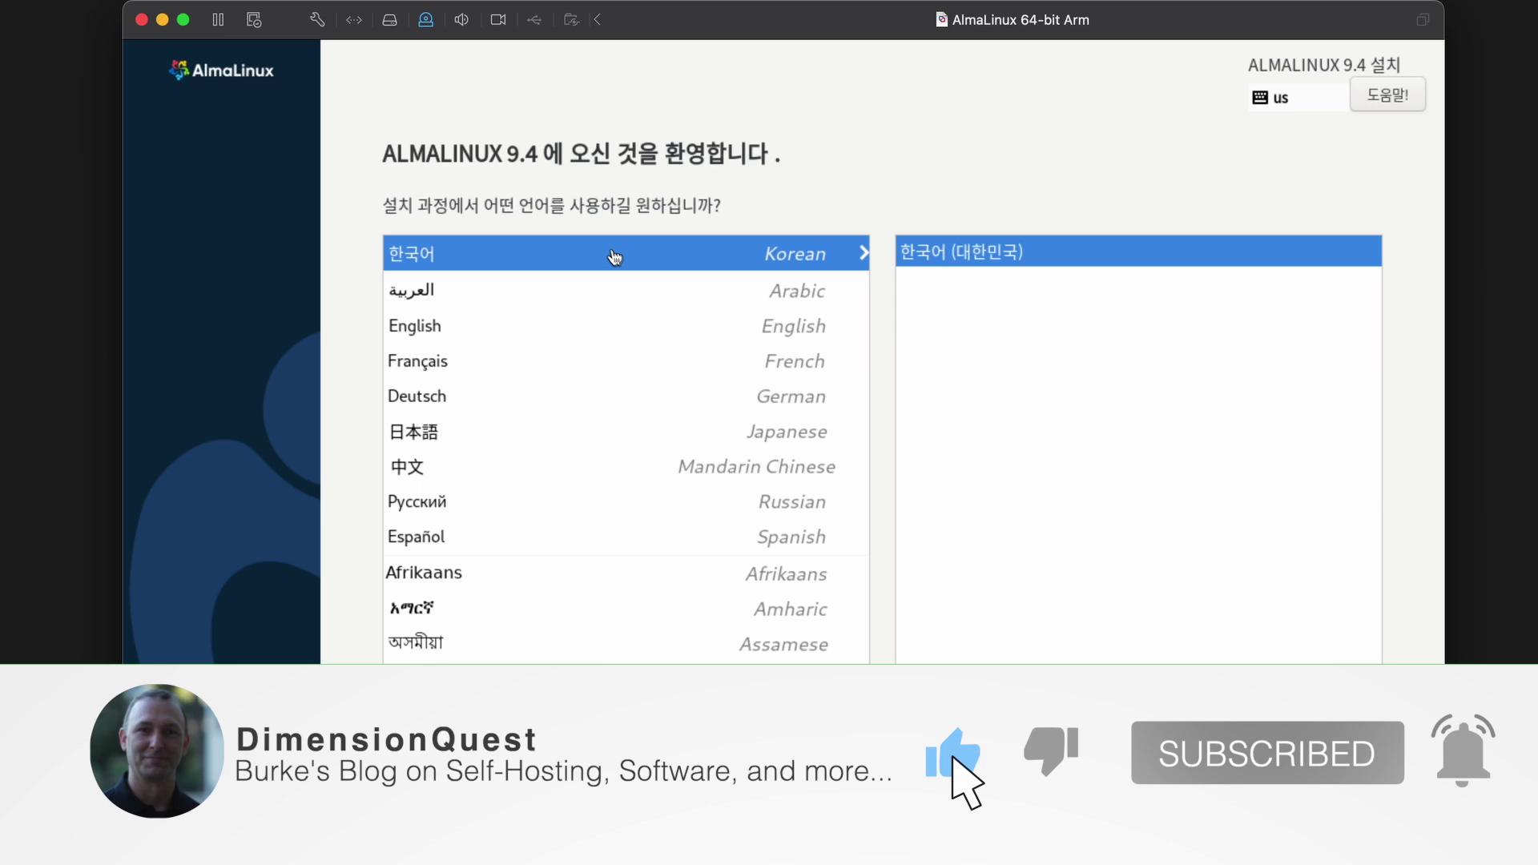
Pick English (United States) as the installer language and continue to the Installation Summary.
{"action": "left_click", "coordinate": [612, 248]}
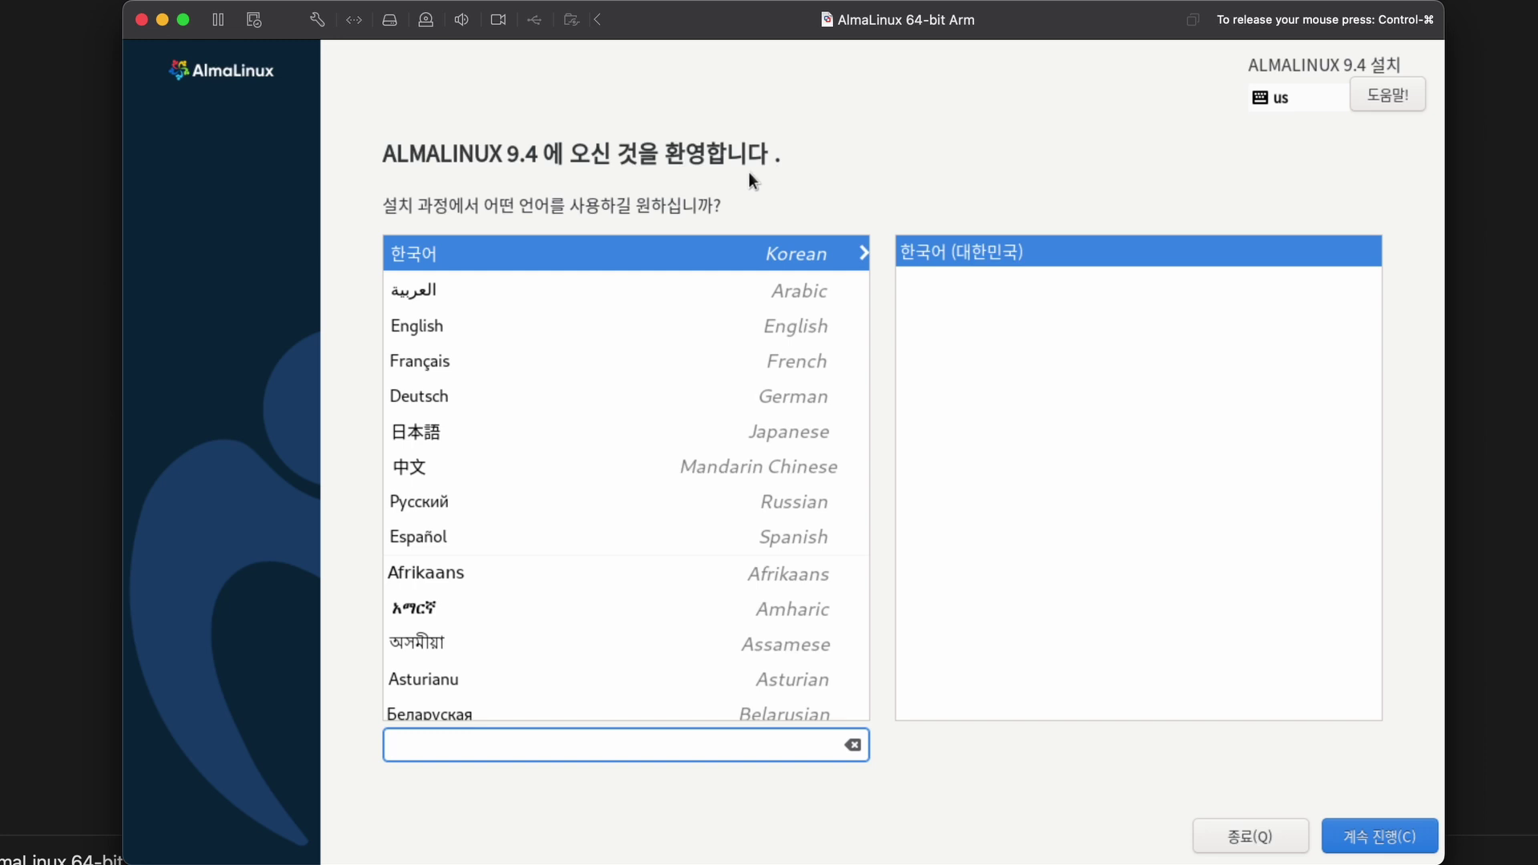
{"action": "left_click", "coordinate": [426, 330]}
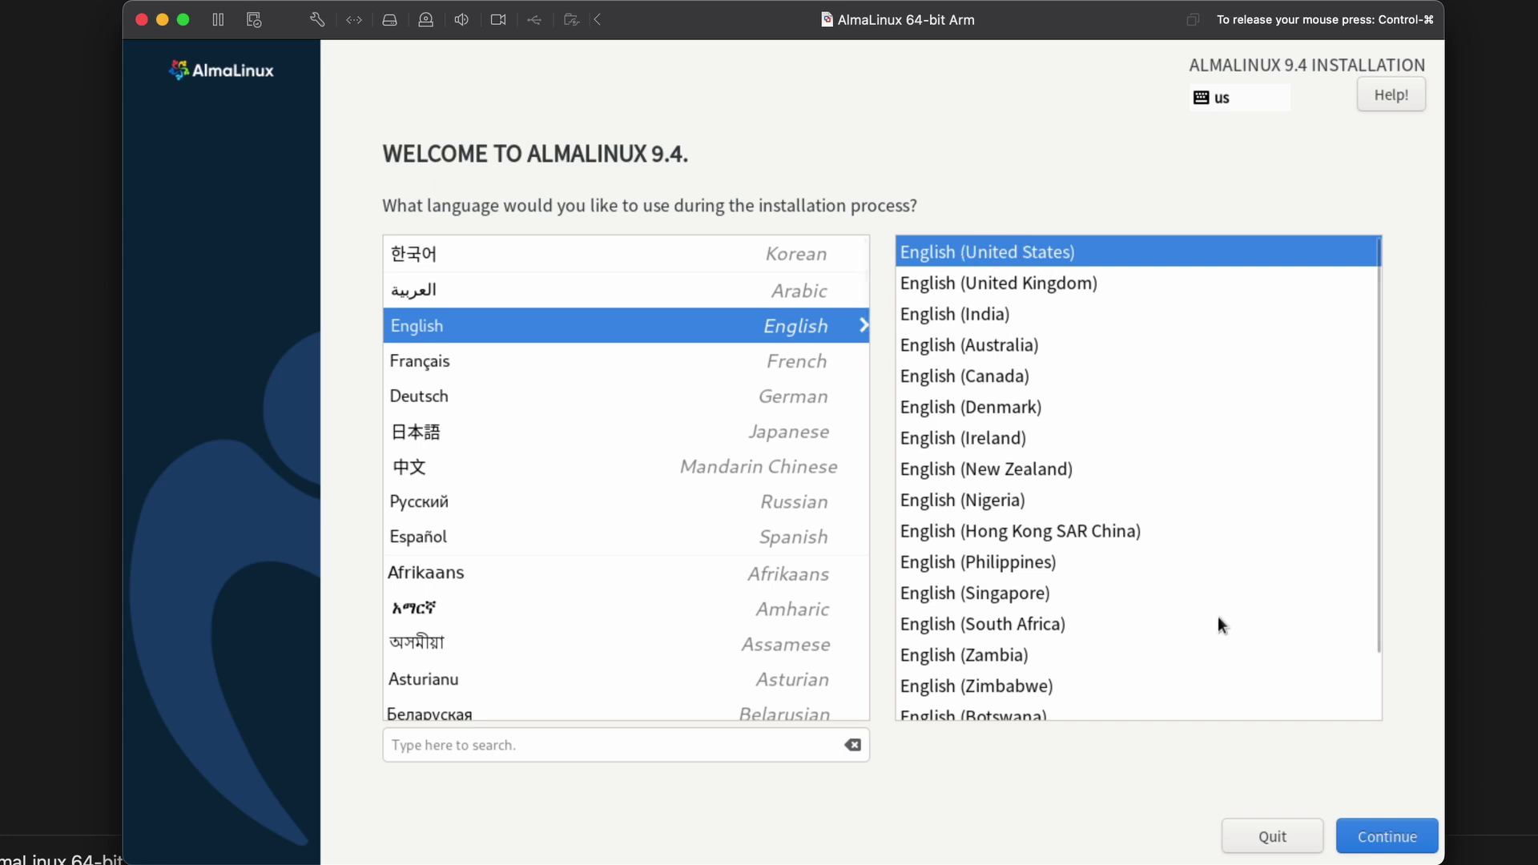
{"action": "left_click", "coordinate": [1403, 840]}
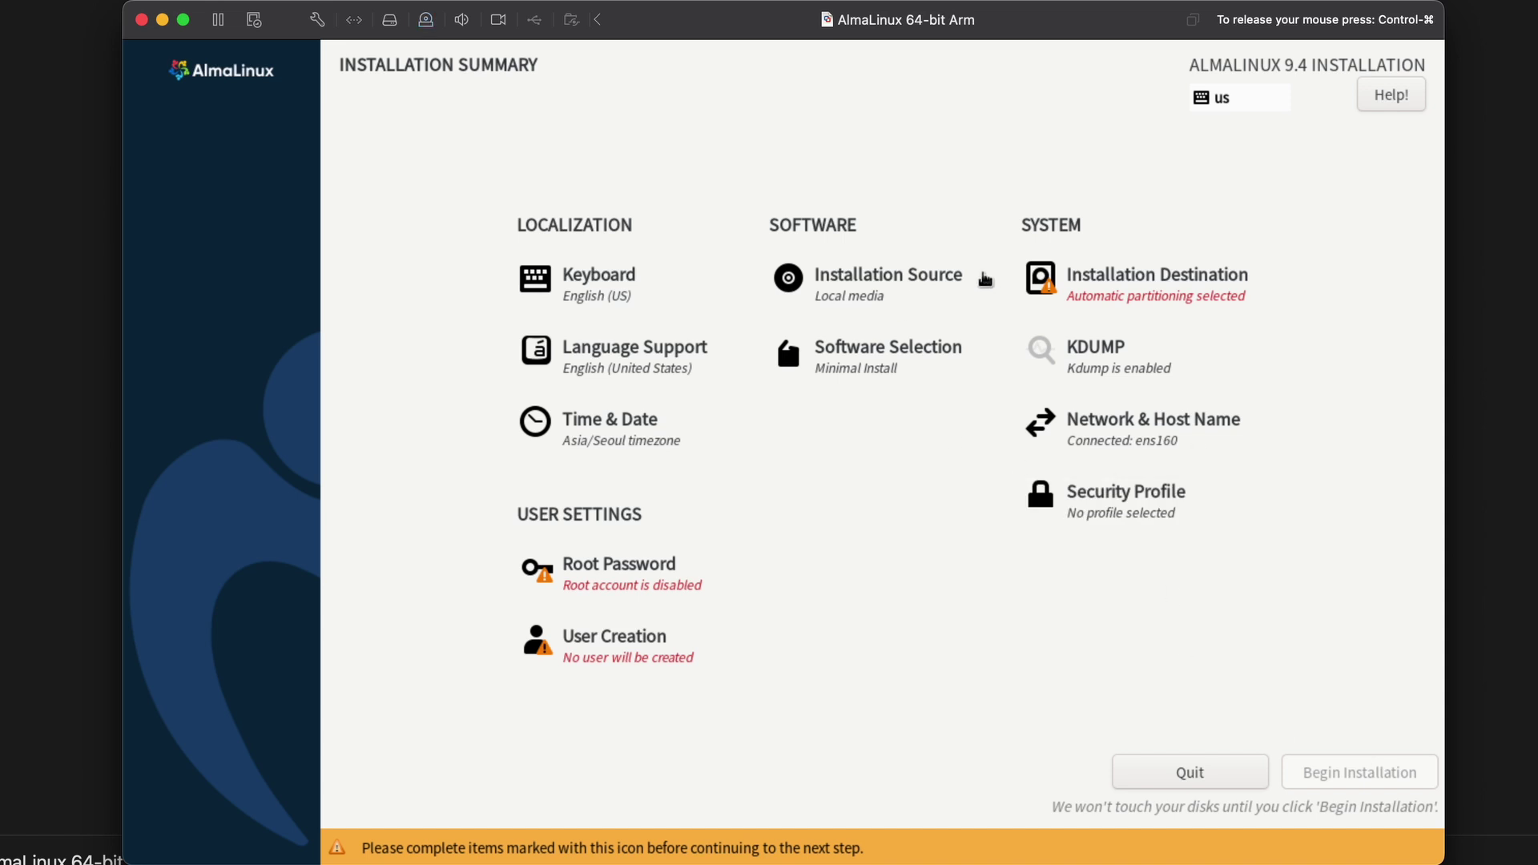
Keep automatic partitioning on the 20 GiB VMware Virtual NVMe Disk as installation destination.
{"action": "left_click", "coordinate": [1150, 285]}
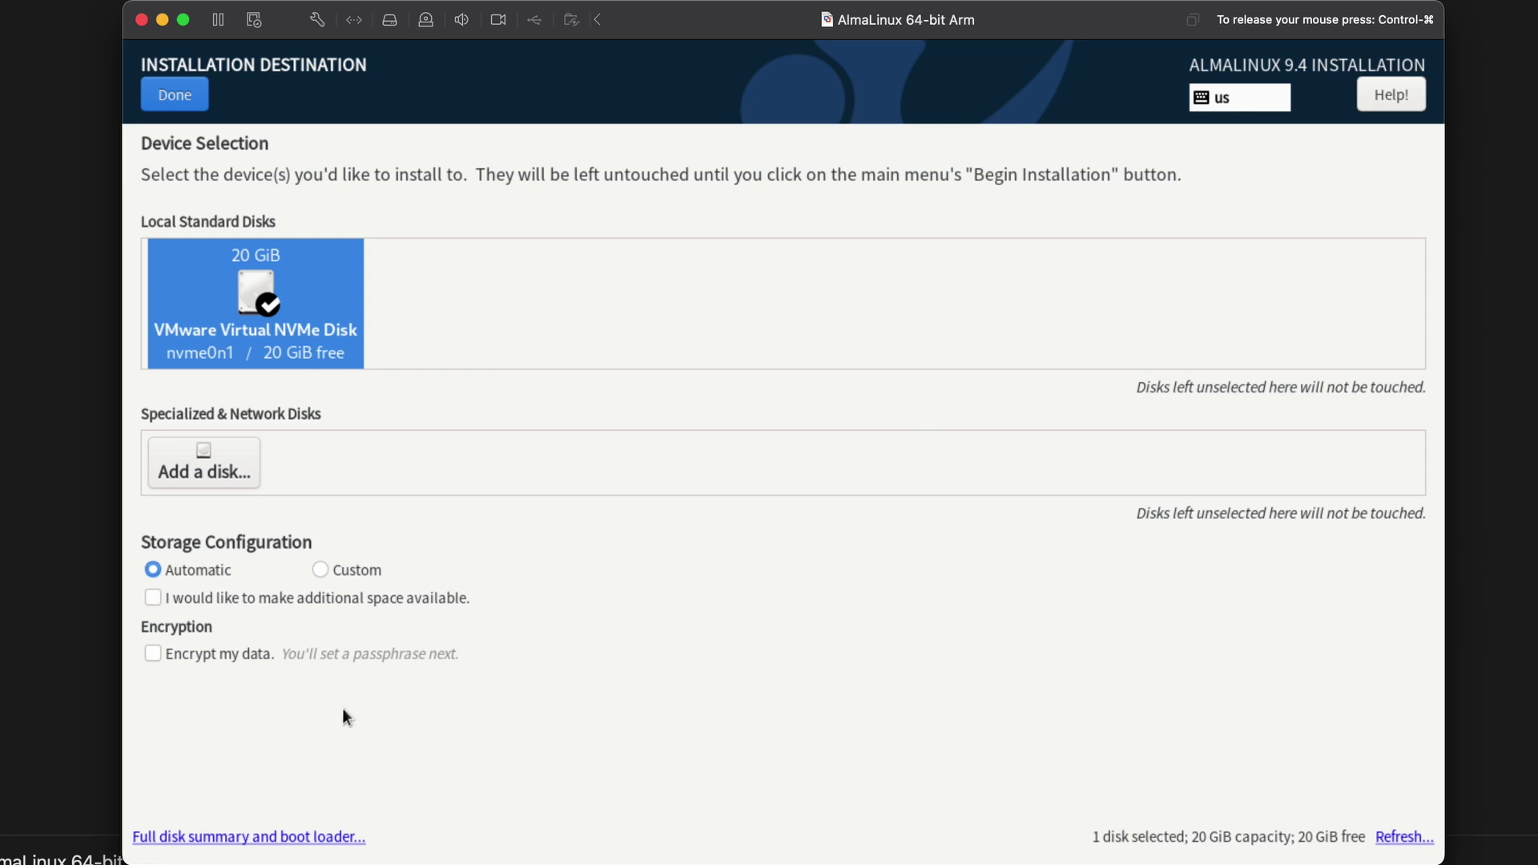
{"action": "left_click", "coordinate": [188, 96]}
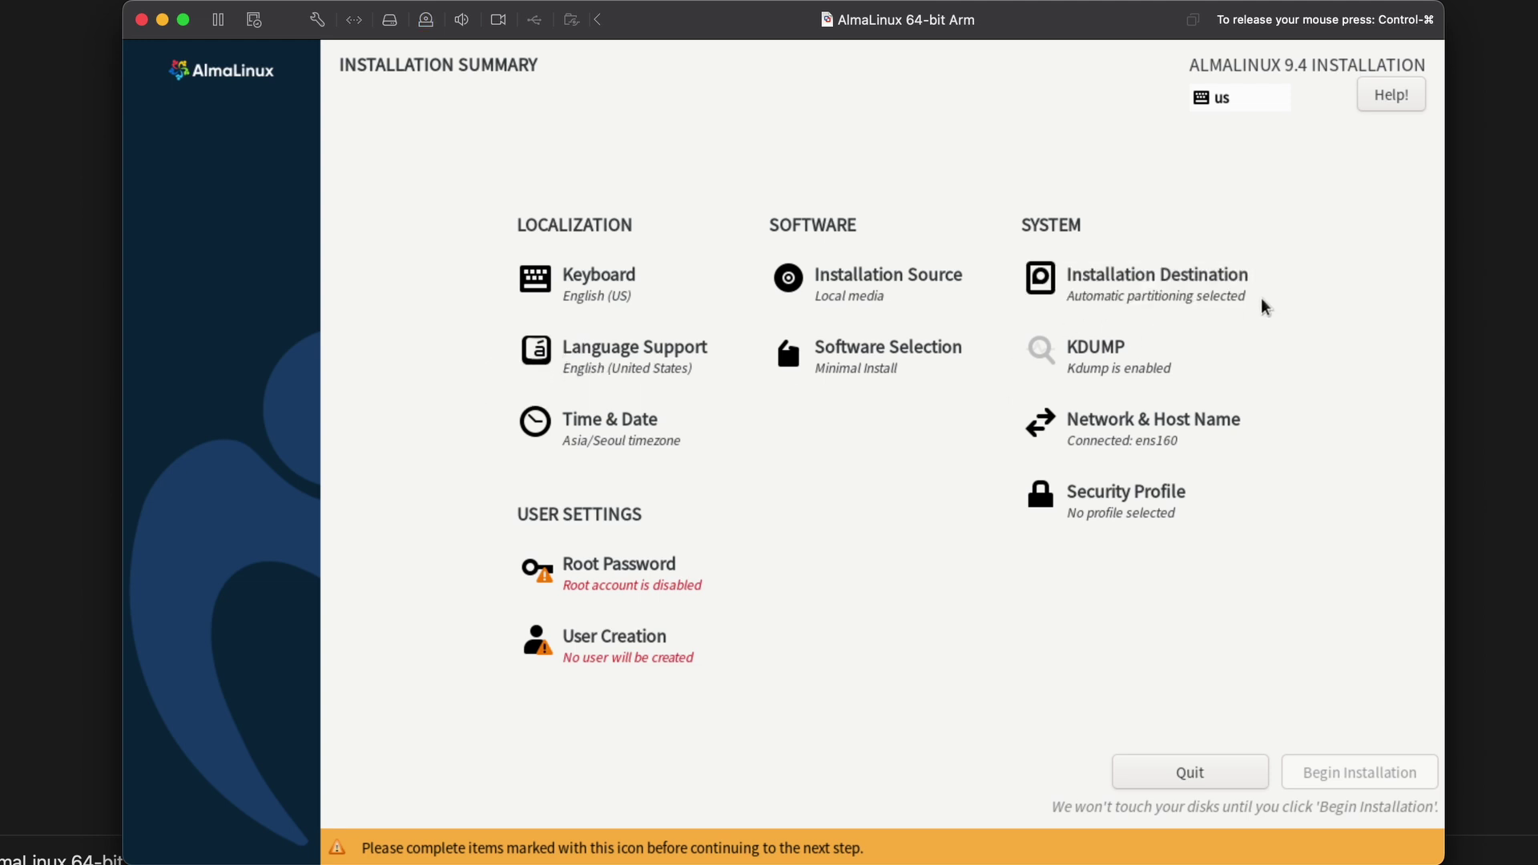
Set and confirm a root password with root SSH password login allowed, accepting the weak-password warning.
{"action": "left_click", "coordinate": [631, 578]}
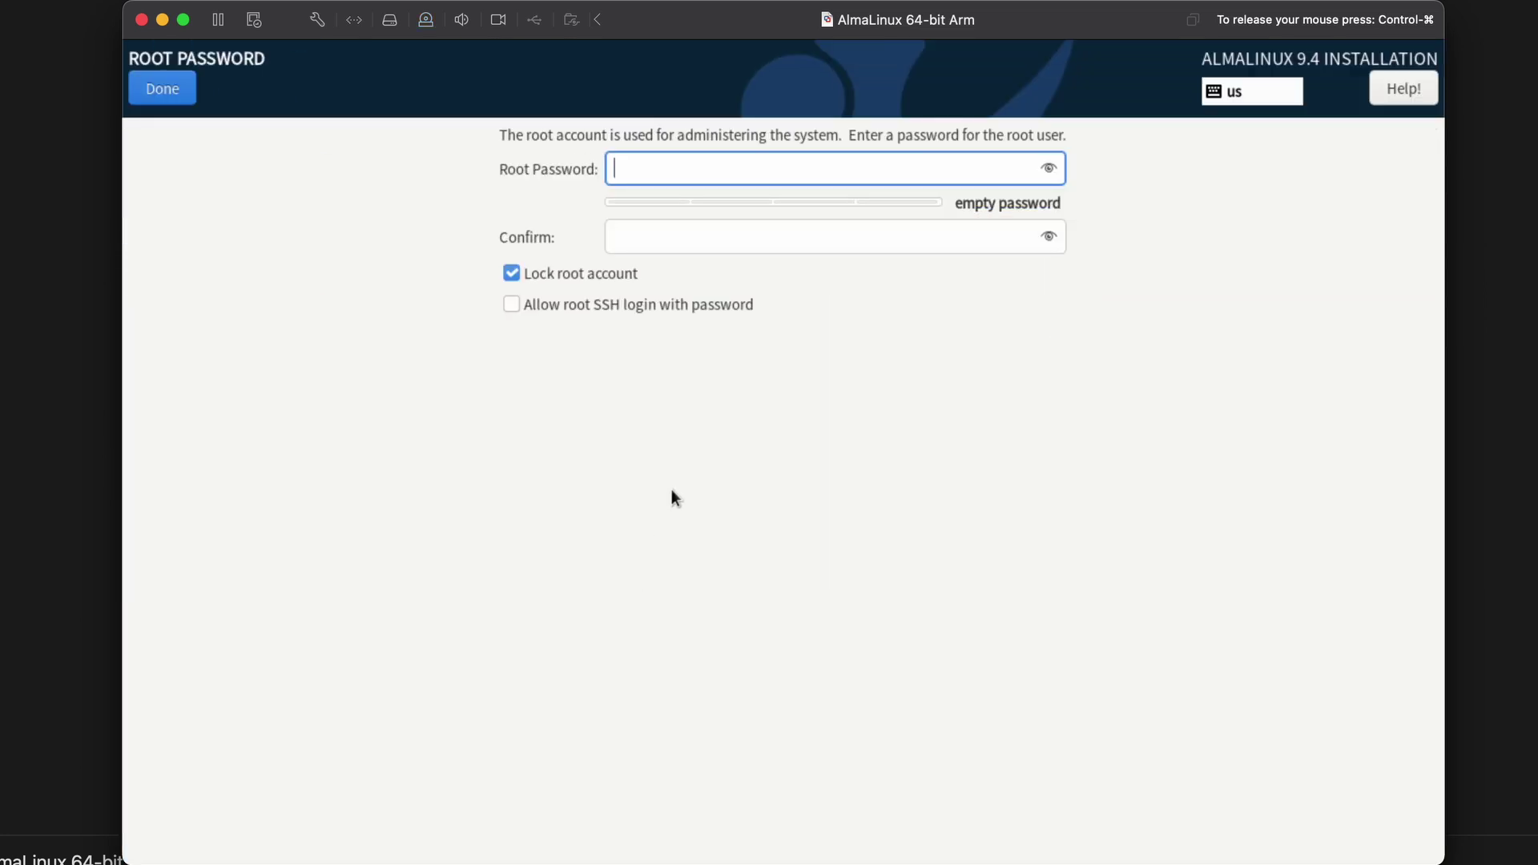
{"action": "type", "text": "********"}
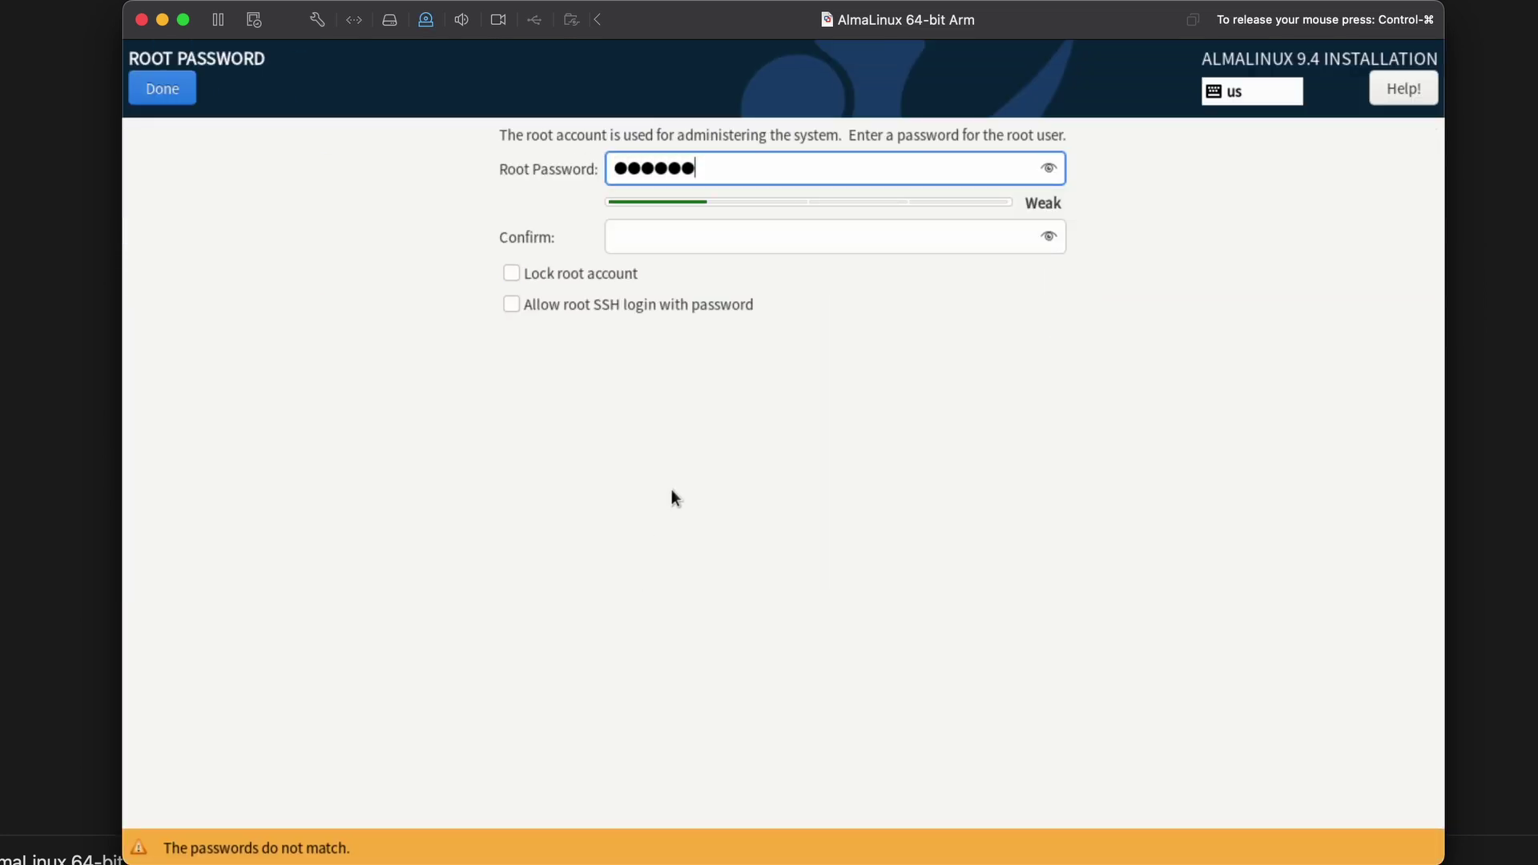
{"action": "key", "text": "Tab"}
{"action": "type", "text": "*******"}
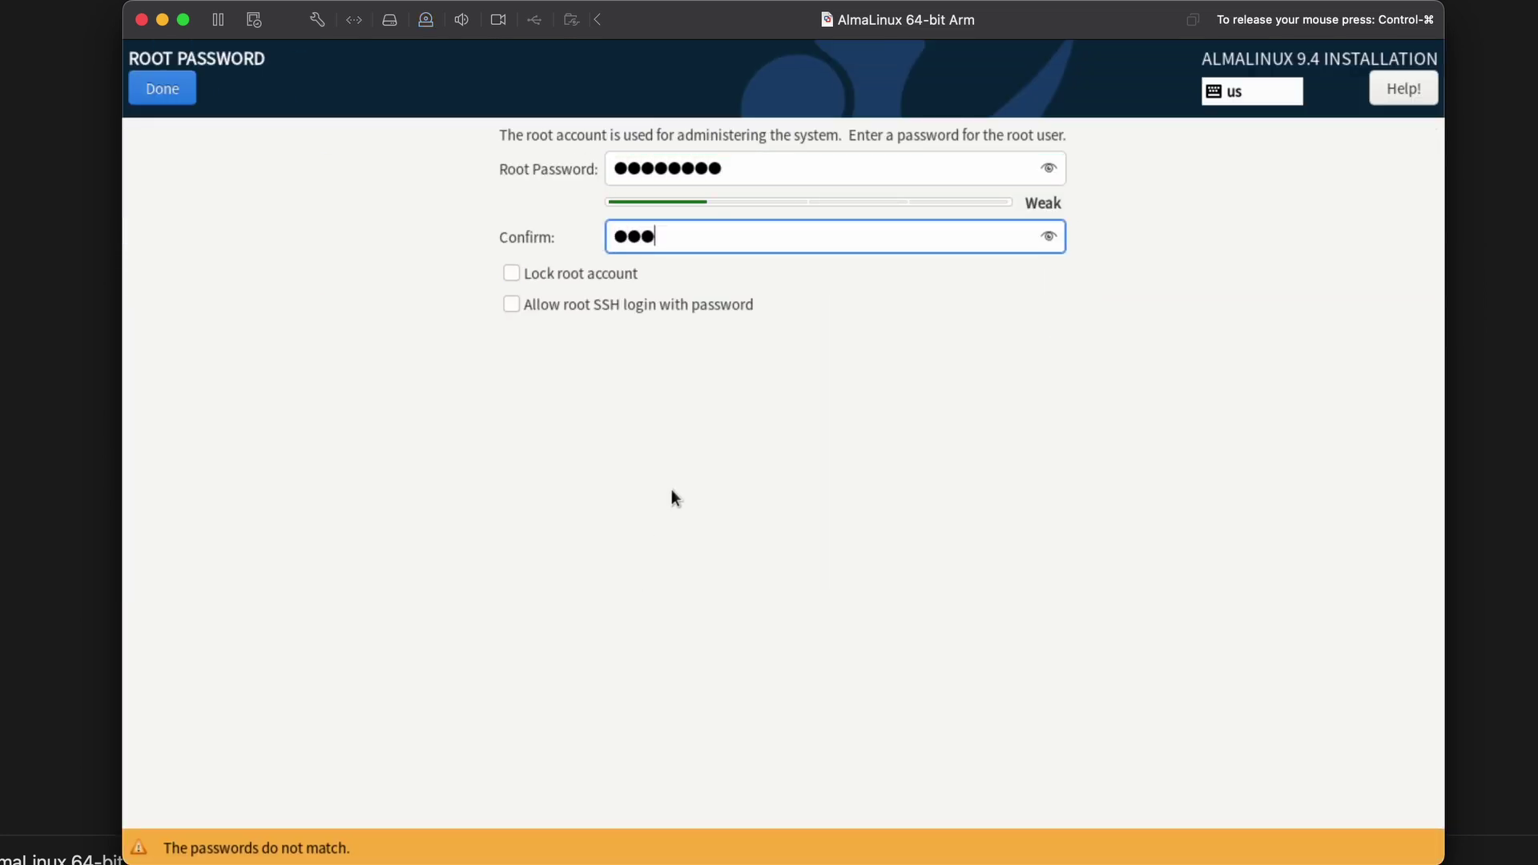
{"action": "type", "text": "*"}
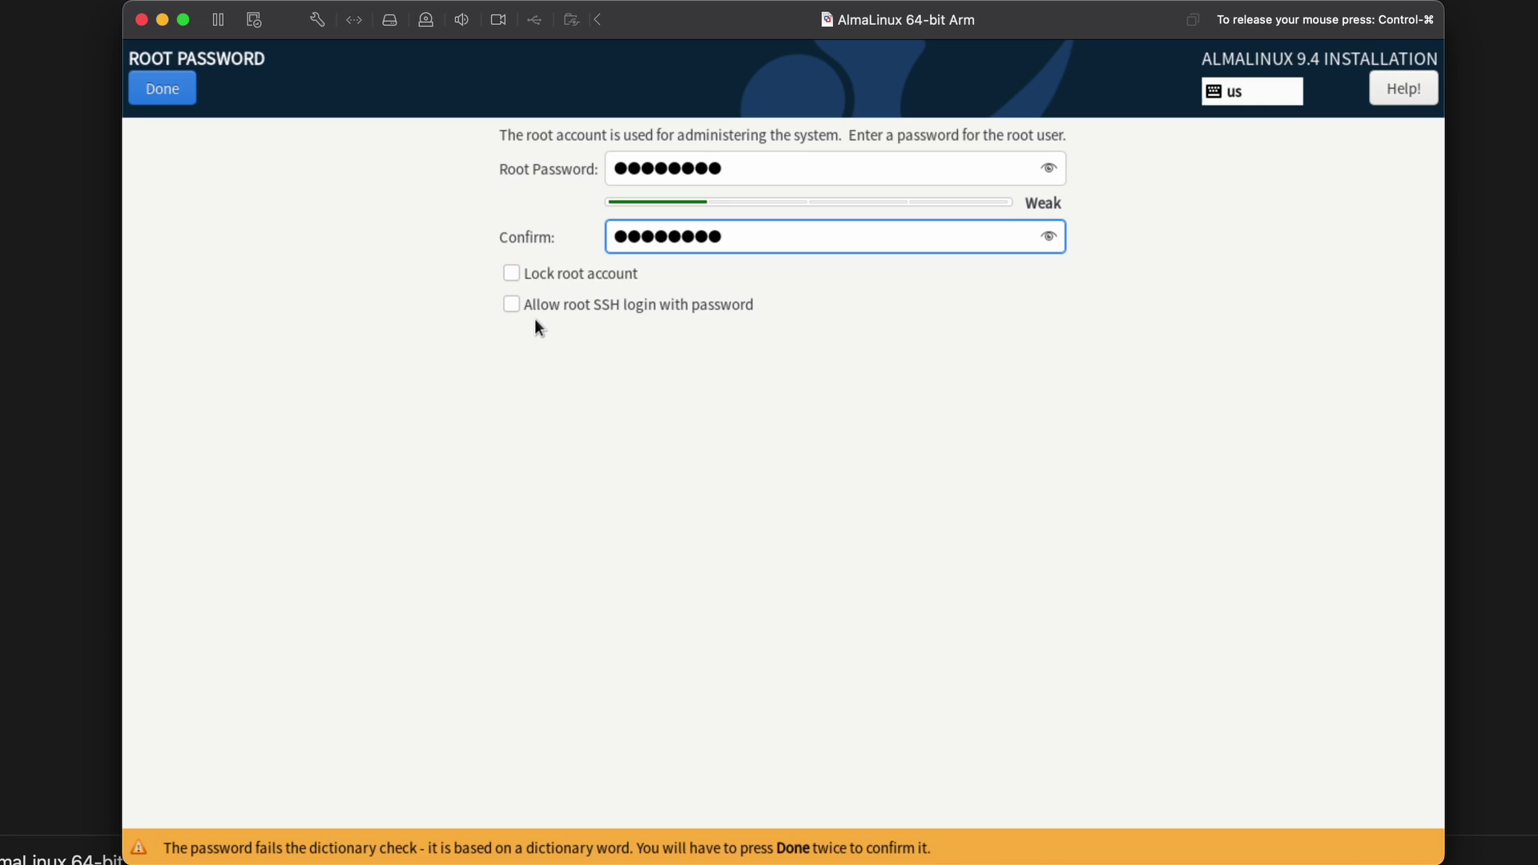
{"action": "left_click", "coordinate": [511, 305]}
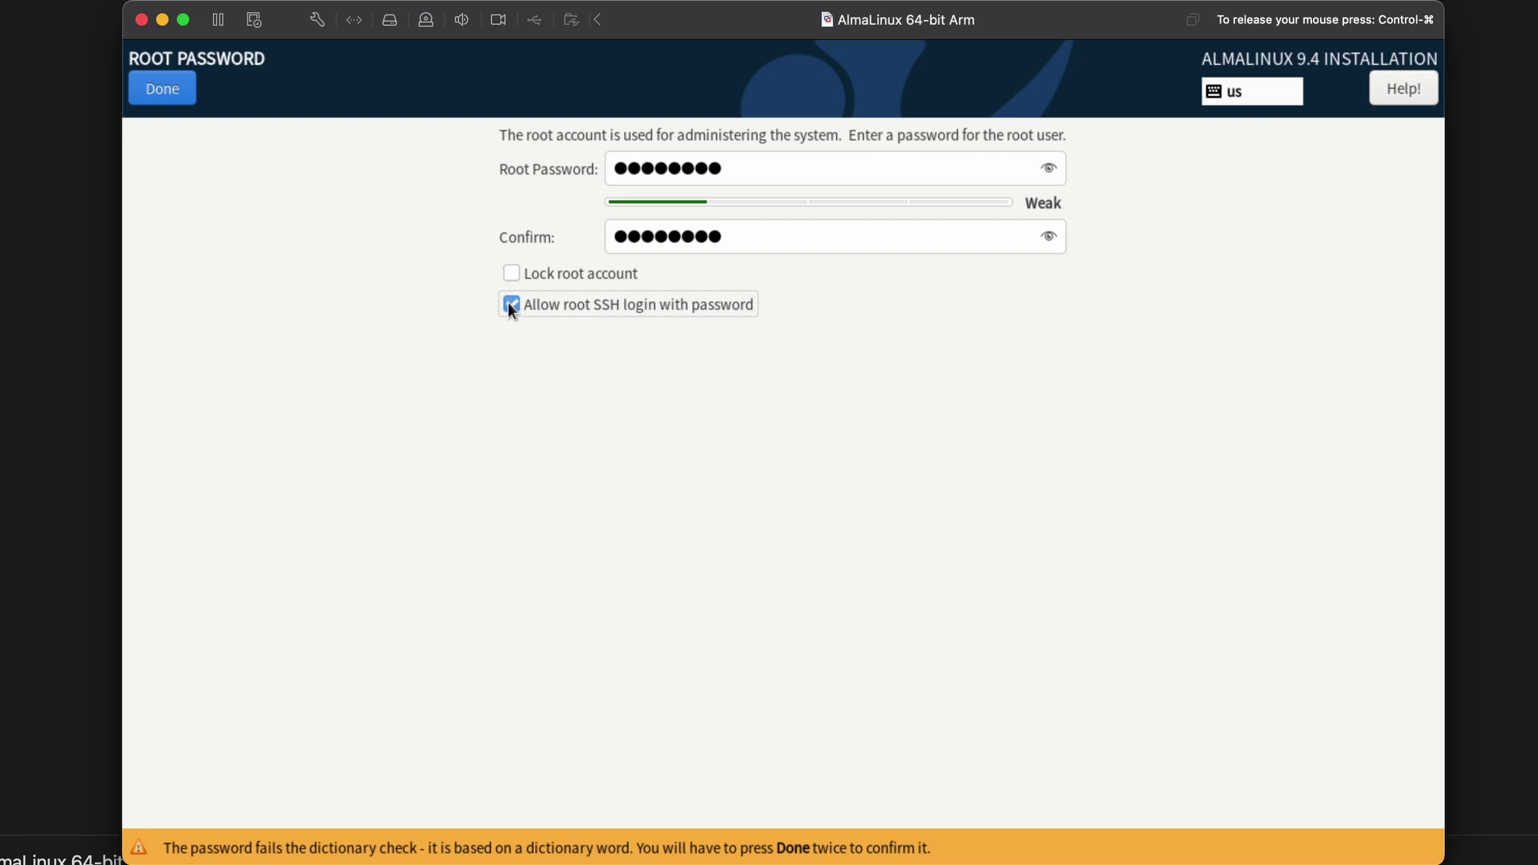
{"action": "left_click", "coordinate": [158, 88]}
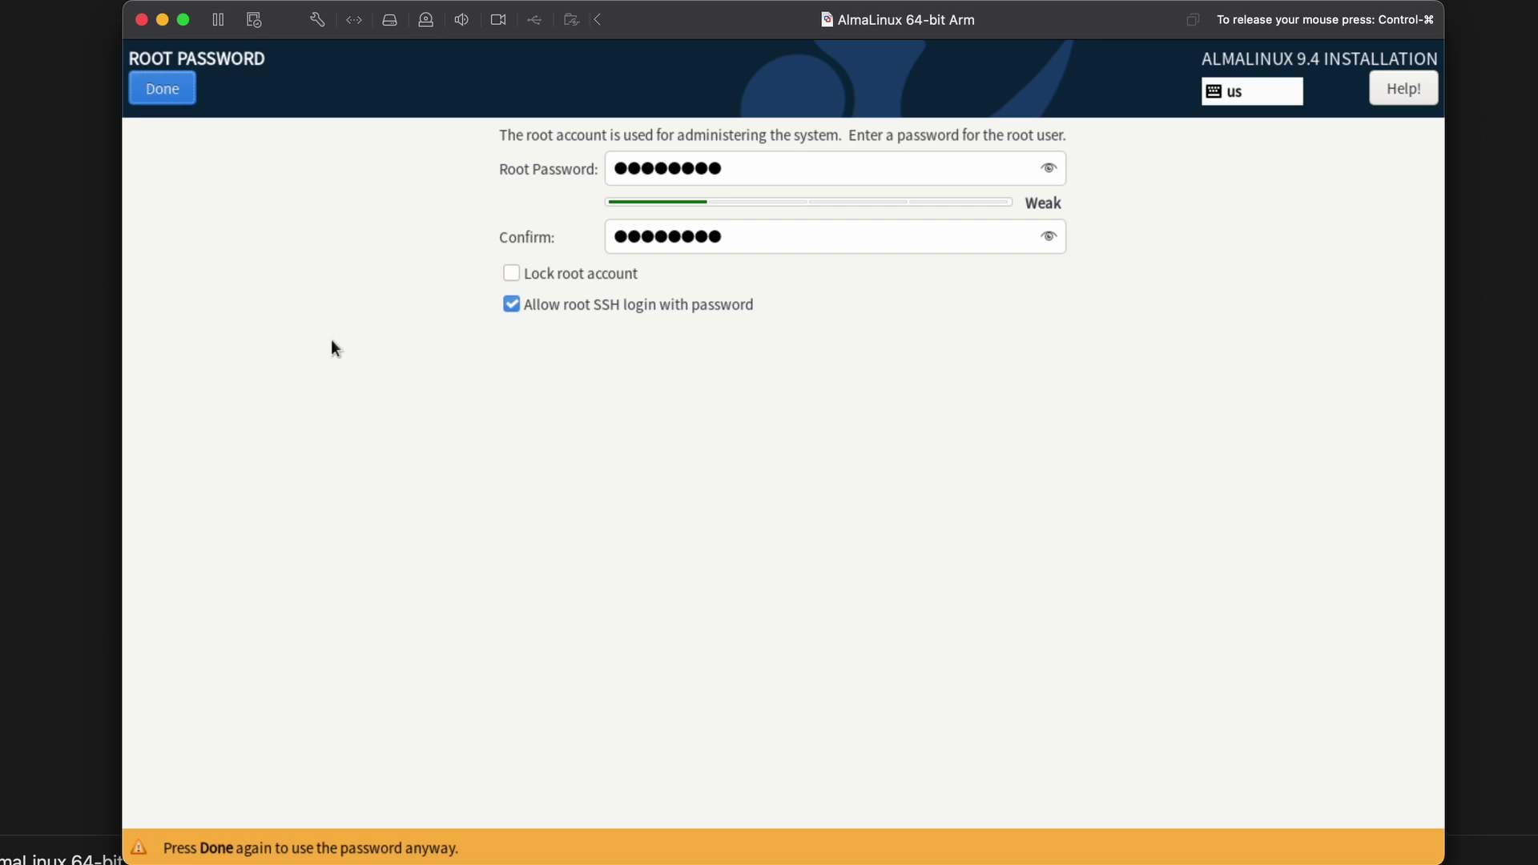
{"action": "left_click", "coordinate": [170, 87]}
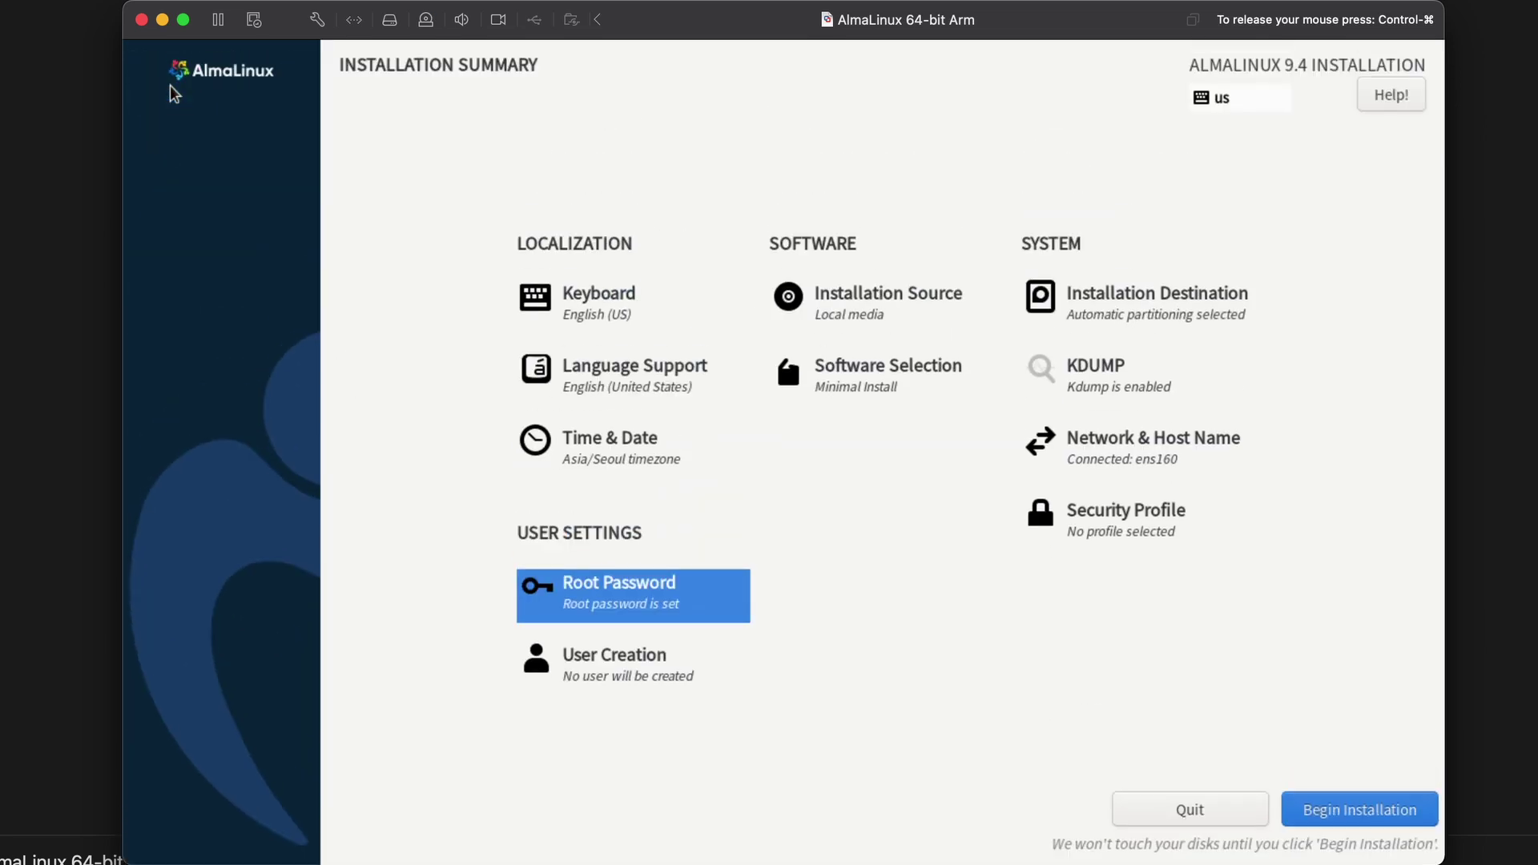
Create an administrator user with the user's name and a confirmed password, accepting the weak-password warning.
{"action": "left_click", "coordinate": [585, 675]}
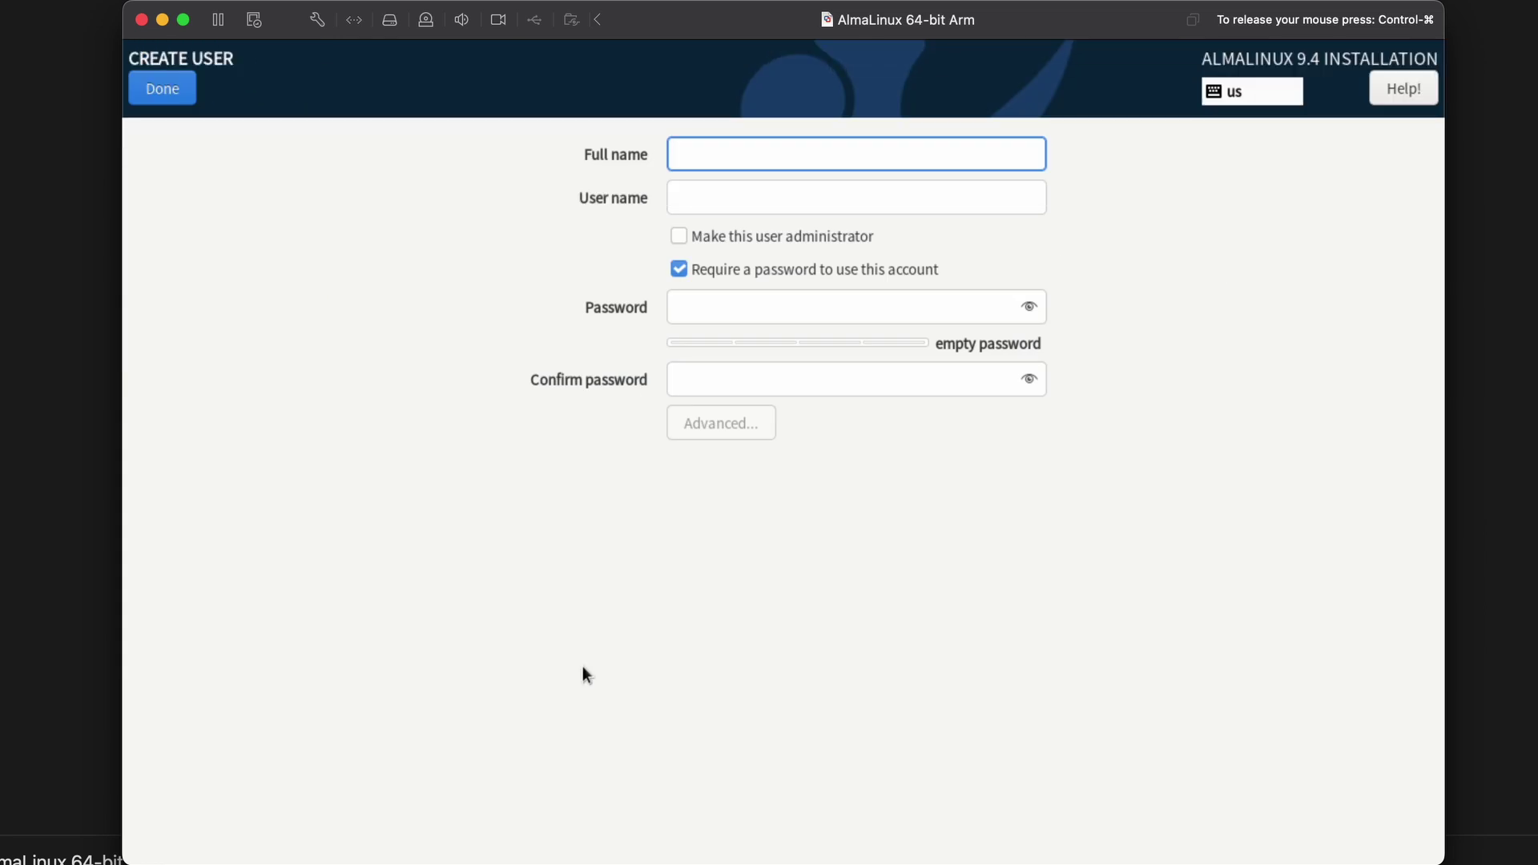
{"action": "type", "text": "dimensio"}
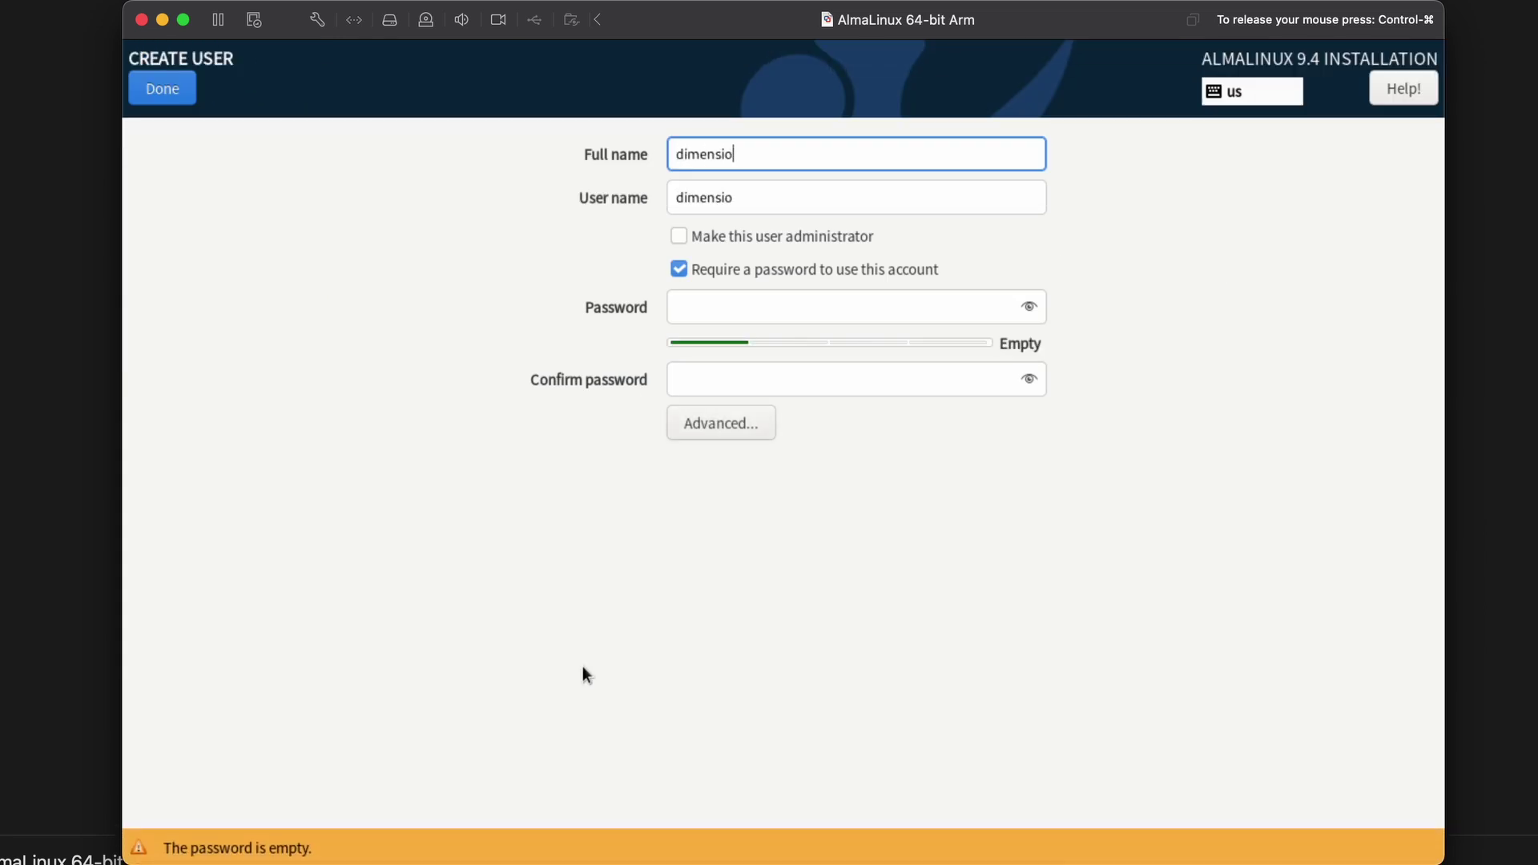
{"action": "type", "text": "nquest"}
{"action": "key", "text": "Tab"}
{"action": "key", "text": "Tab"}
{"action": "key", "text": "Tab"}
{"action": "key", "text": "Tab"}
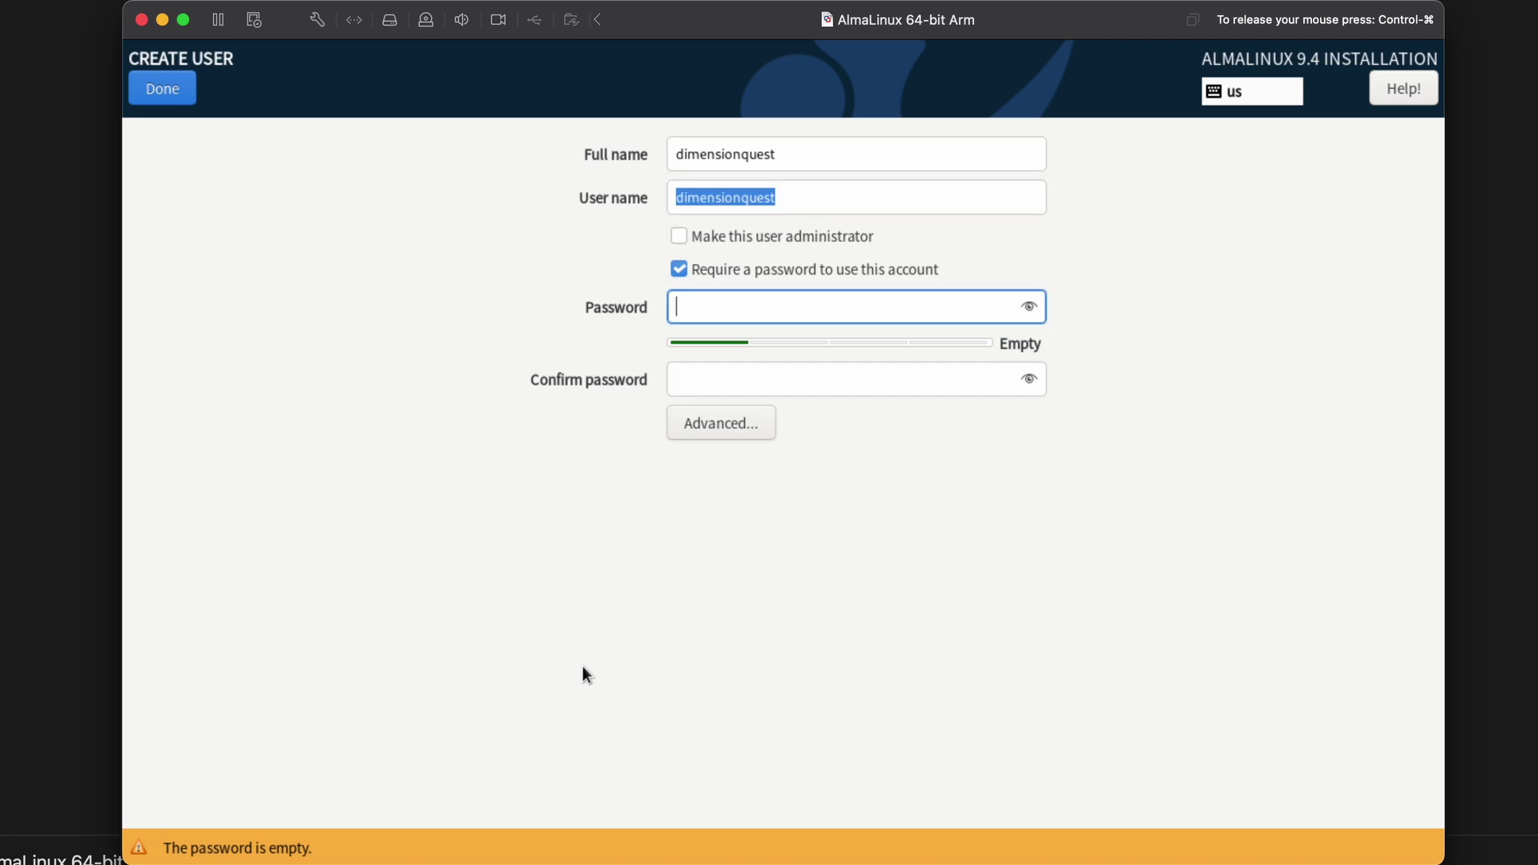
{"action": "type", "text": "••••••••"}
{"action": "key", "text": "Tab"}
{"action": "type", "text": "••••••••"}
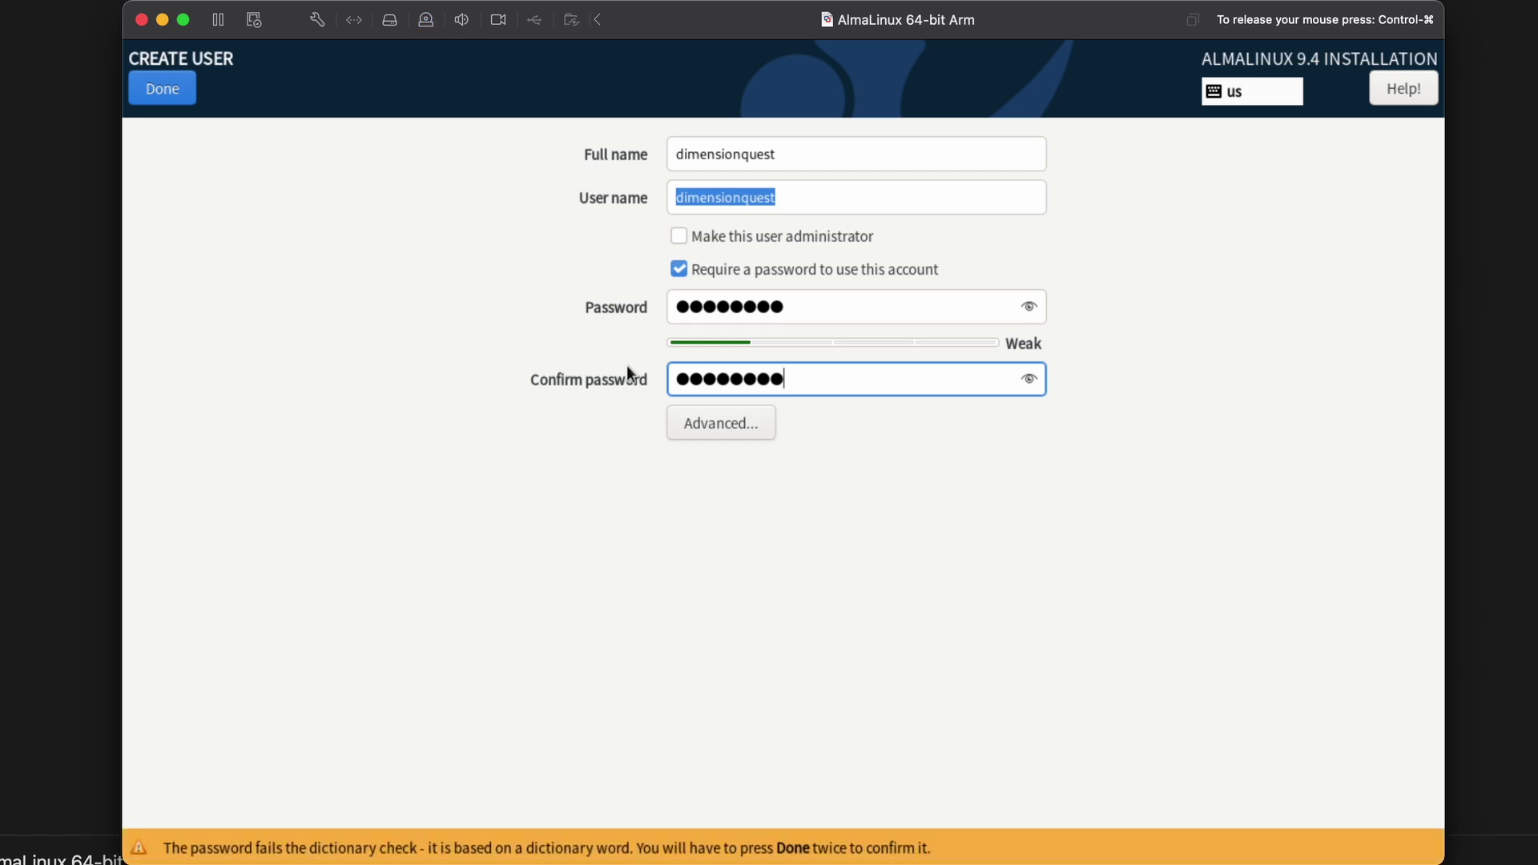
{"action": "left_click", "coordinate": [800, 237]}
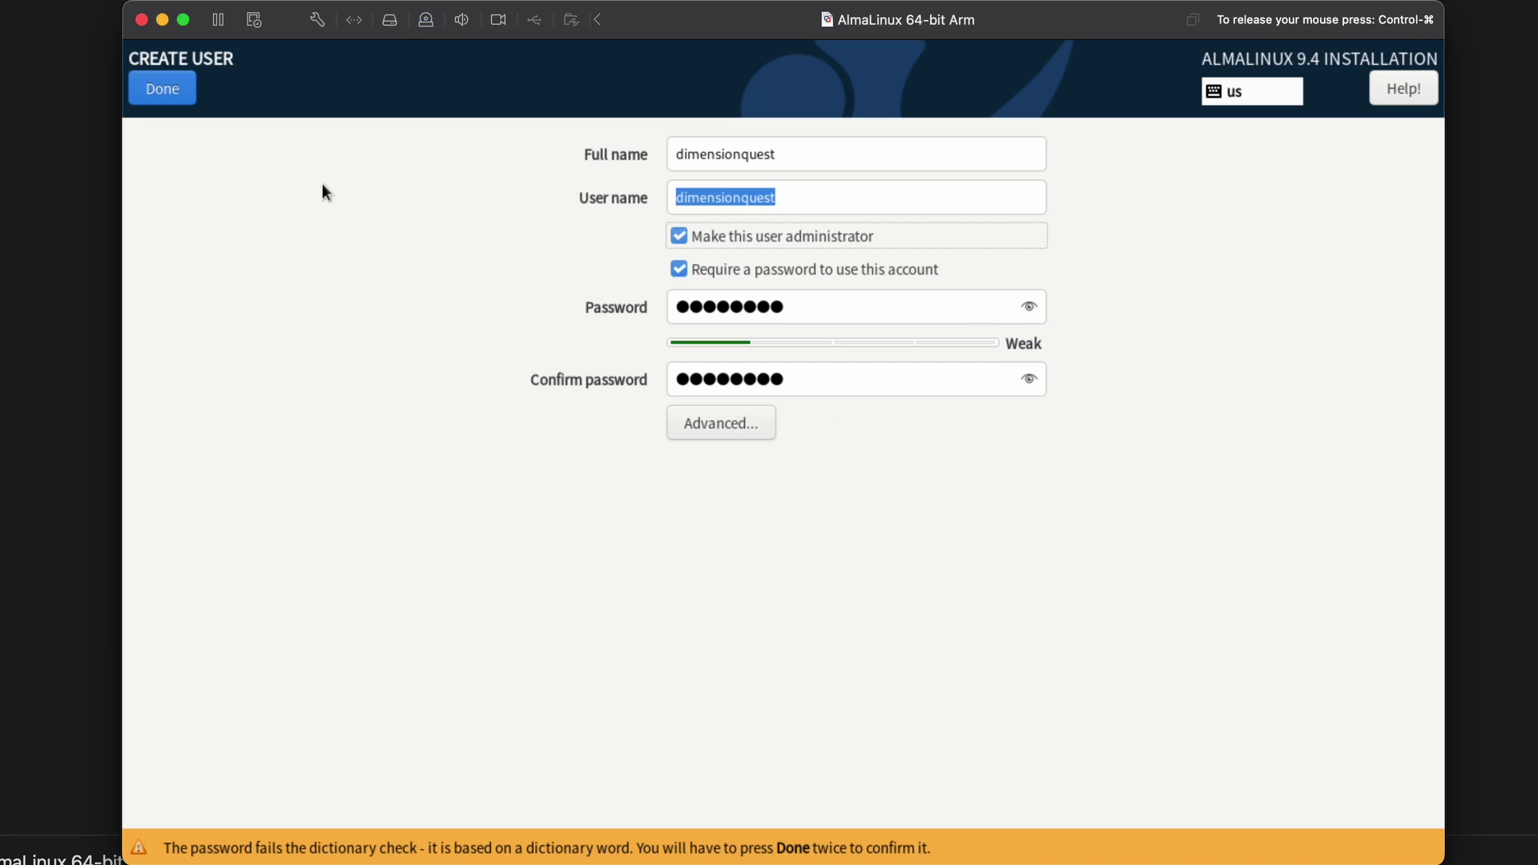
{"action": "left_click", "coordinate": [172, 80]}
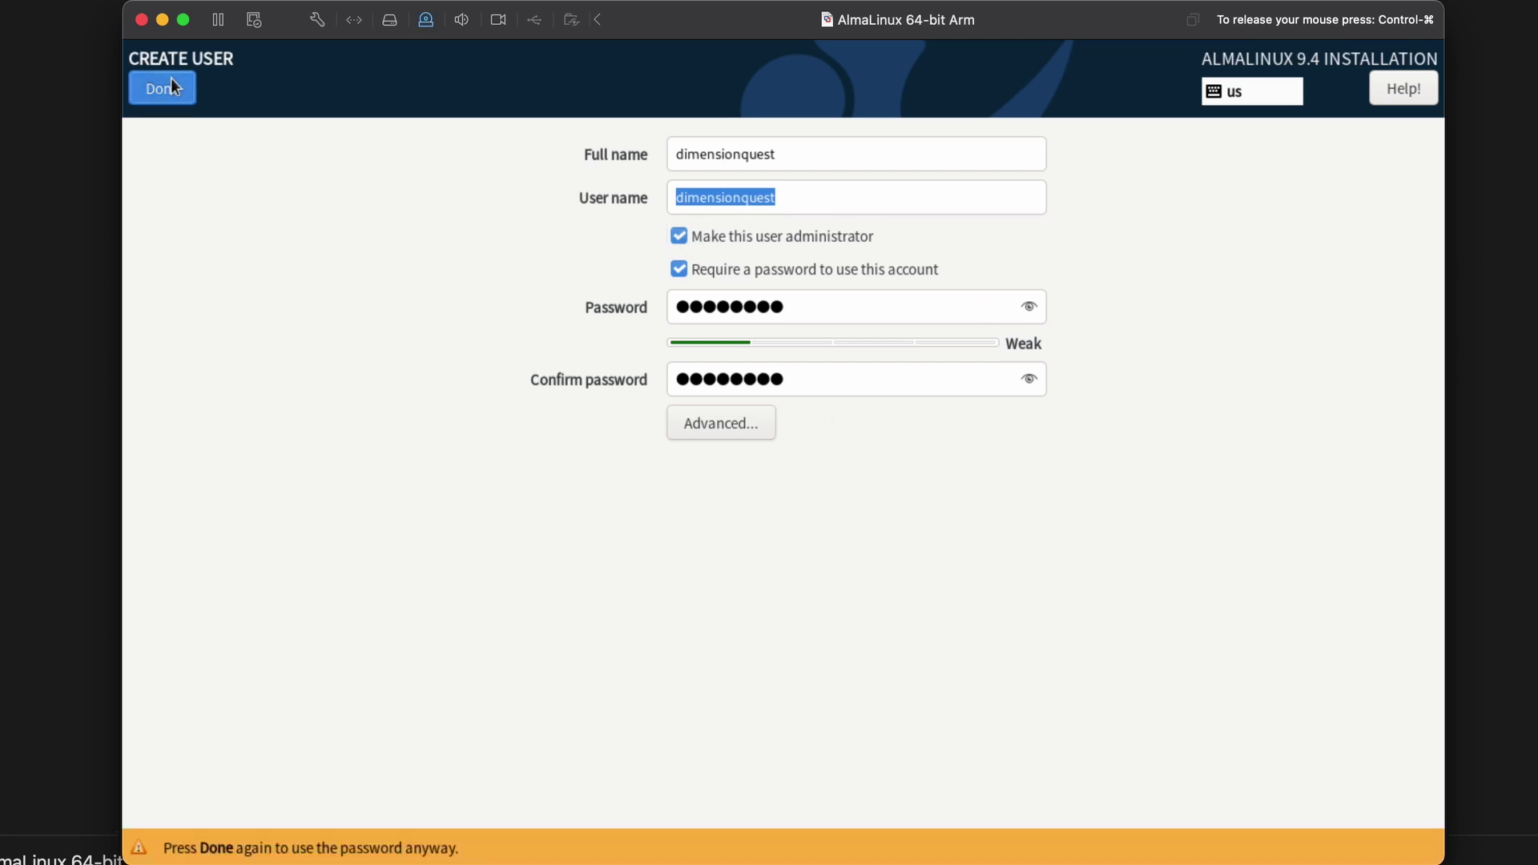
{"action": "left_click", "coordinate": [172, 81]}
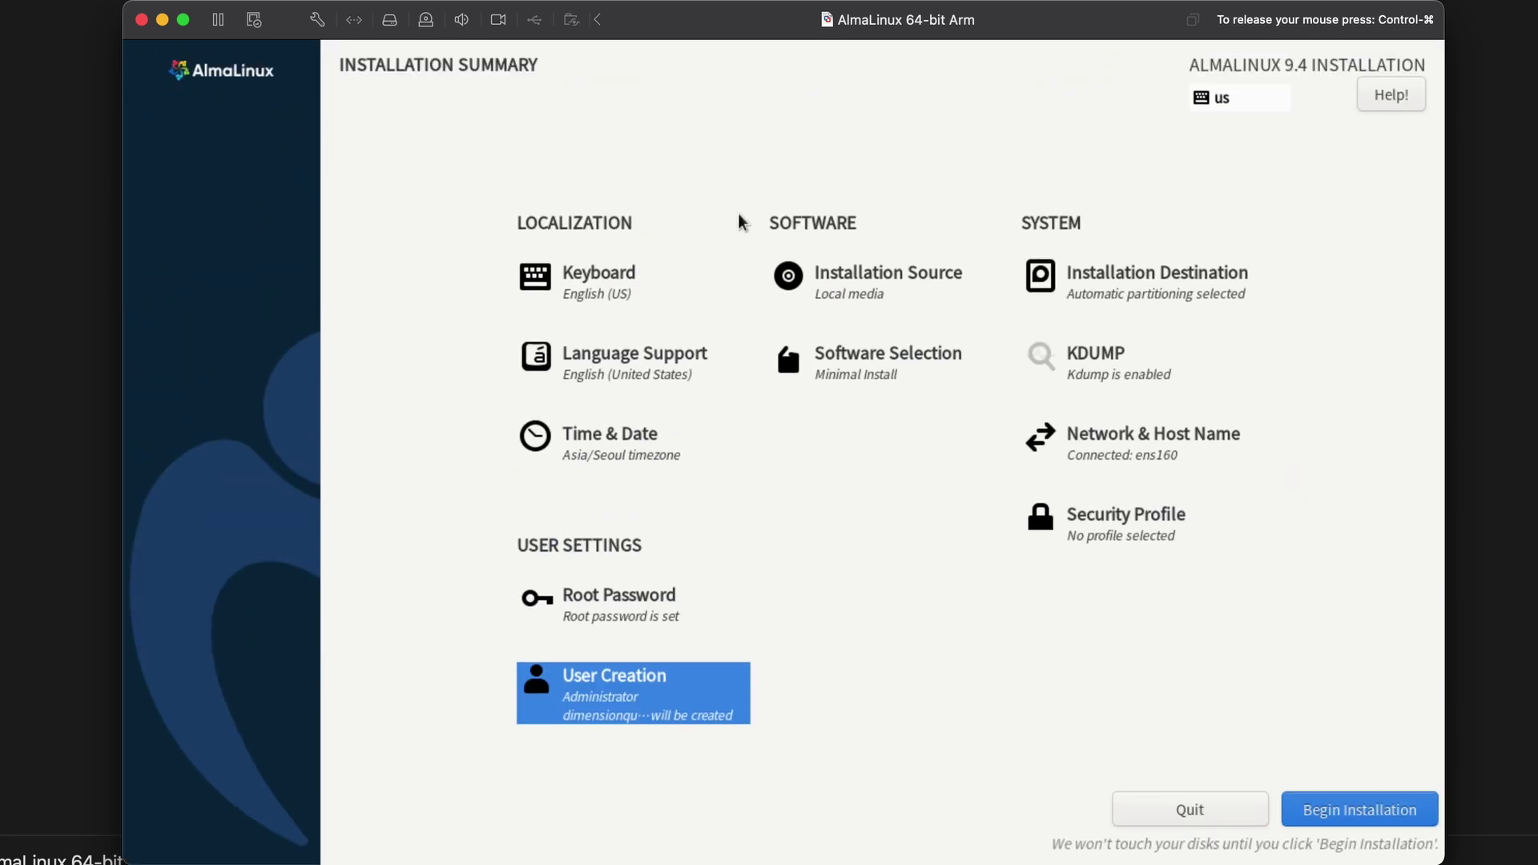
Begin the AlmaLinux 9.4 installation and let it run until Complete.
{"action": "left_click", "coordinate": [1350, 804]}
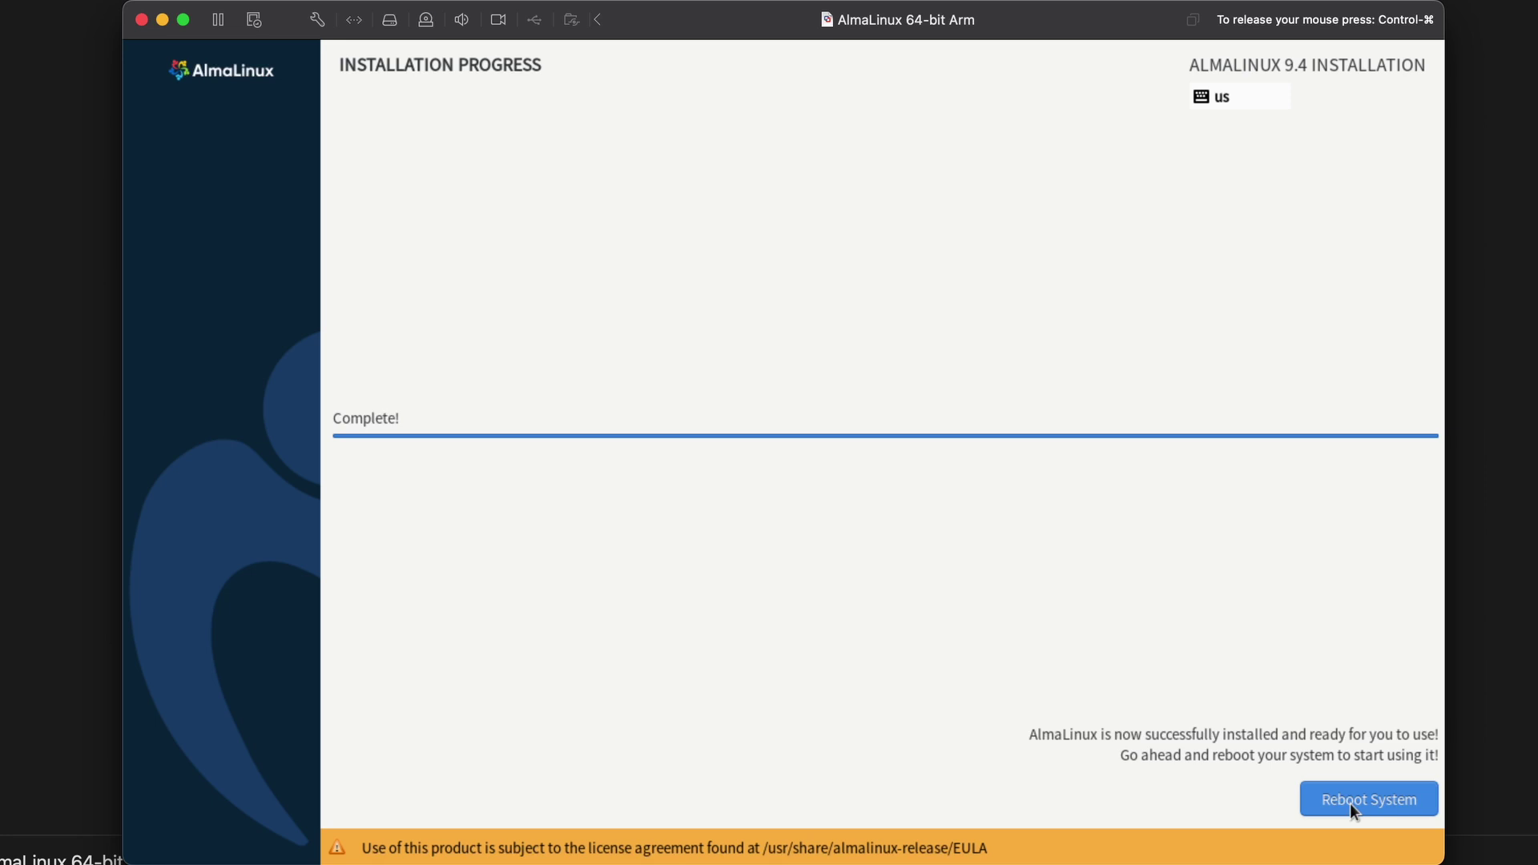
Reboot into the installed system, log in as root, and type systemctl status ssh.
{"action": "left_click", "coordinate": [1348, 800]}
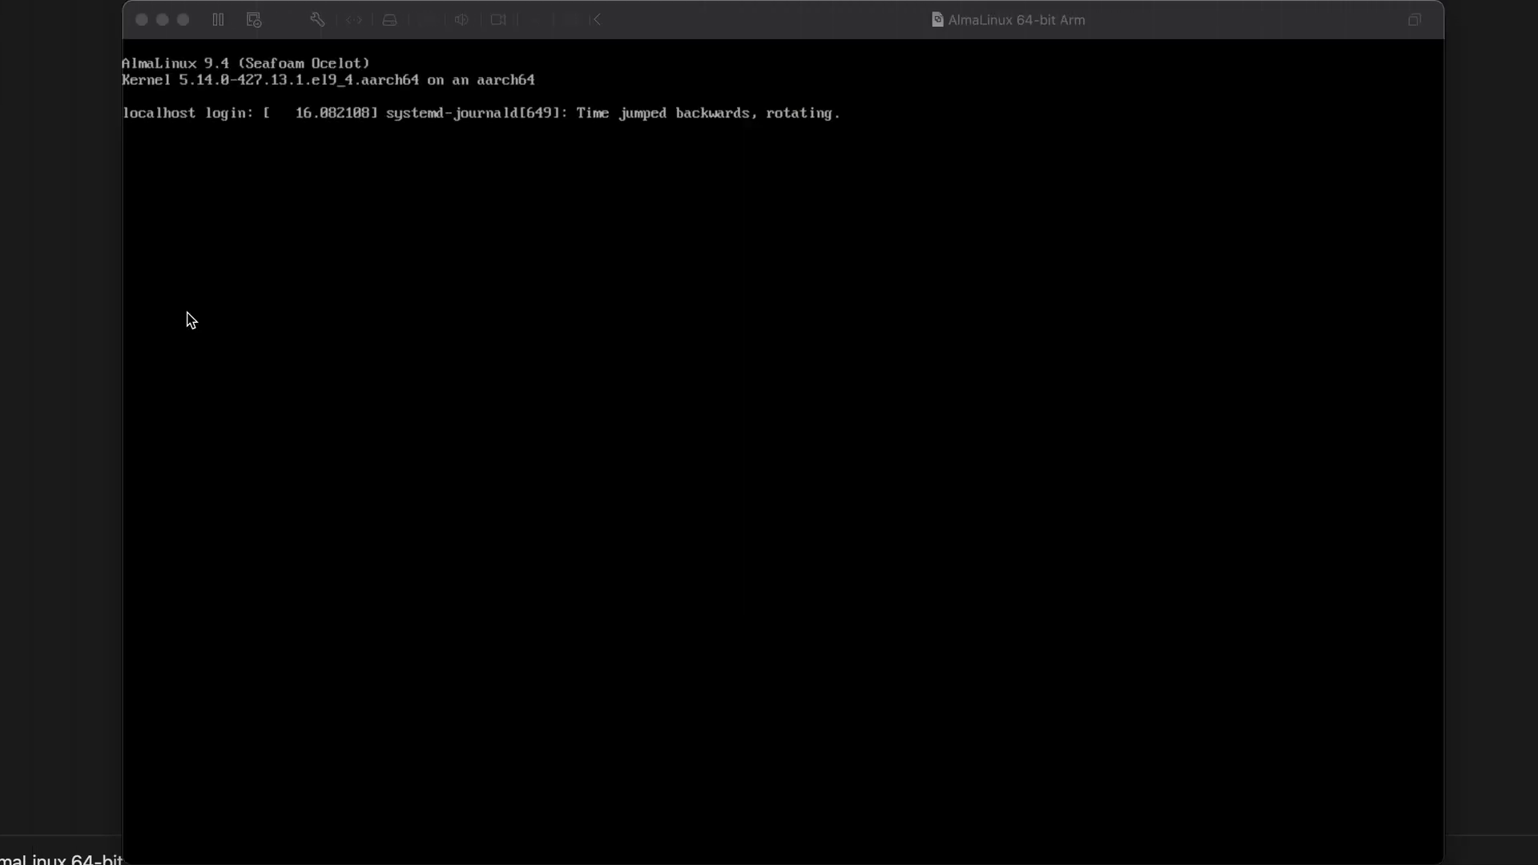
{"action": "left_click", "coordinate": [190, 321]}
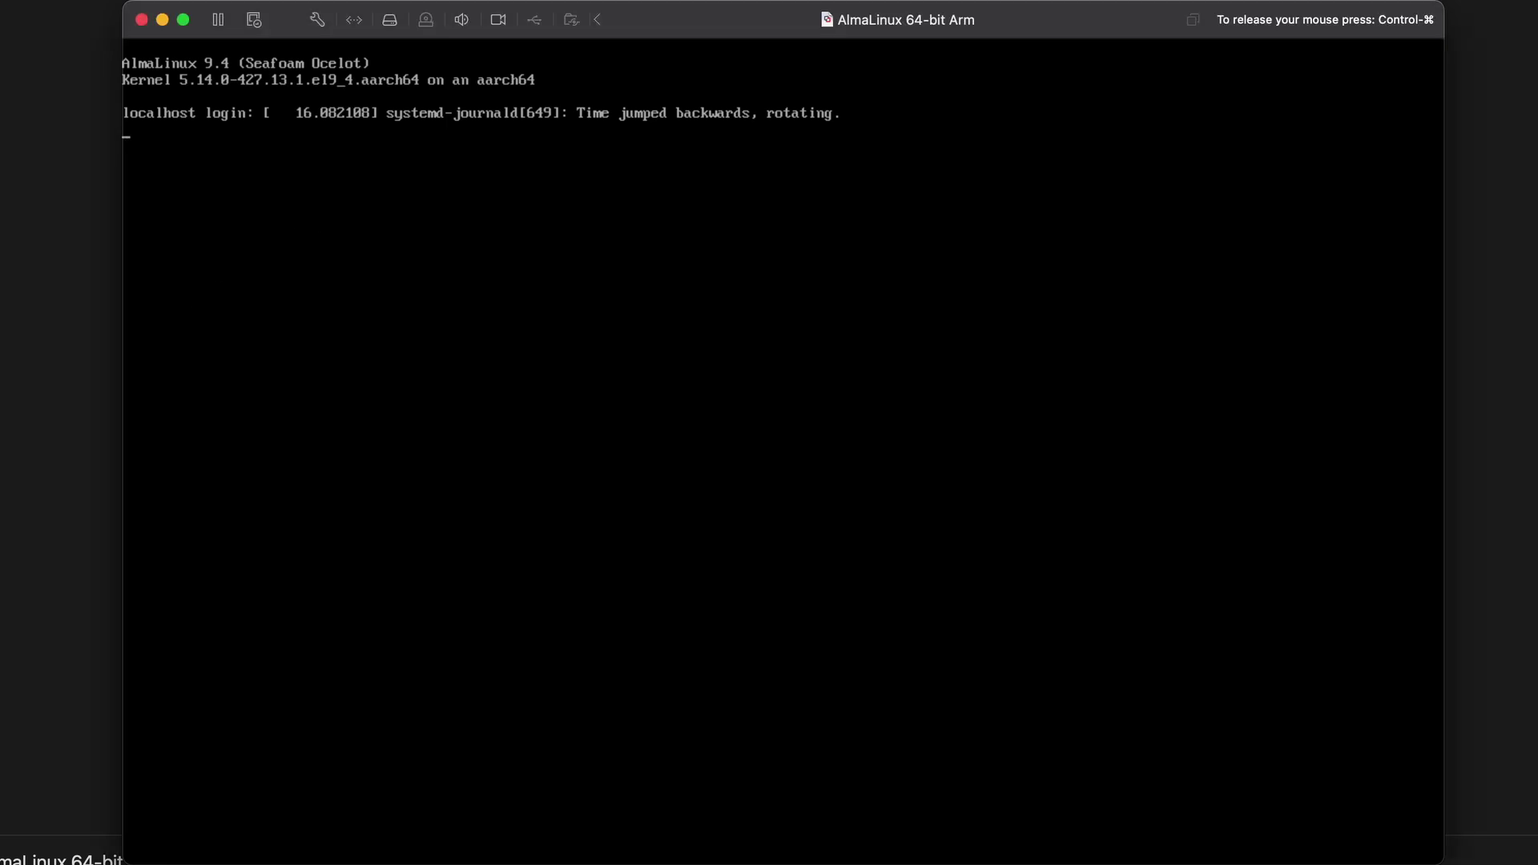
{"action": "key", "text": "Return"}
{"action": "type", "text": "root"}
{"action": "key", "text": "Return"}
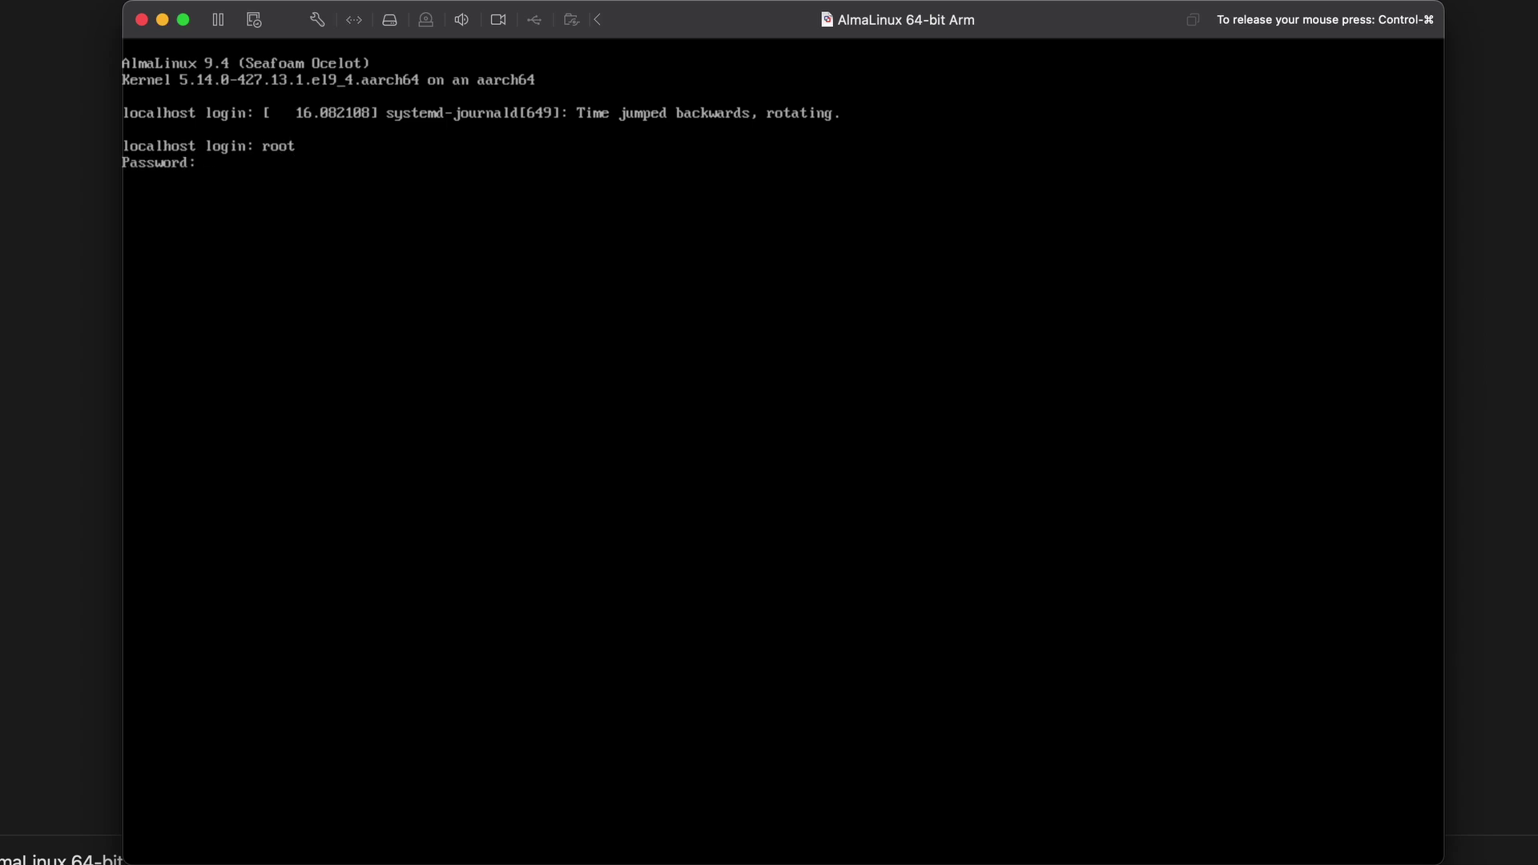
{"action": "key", "text": "Return"}
{"action": "type", "text": "system"}
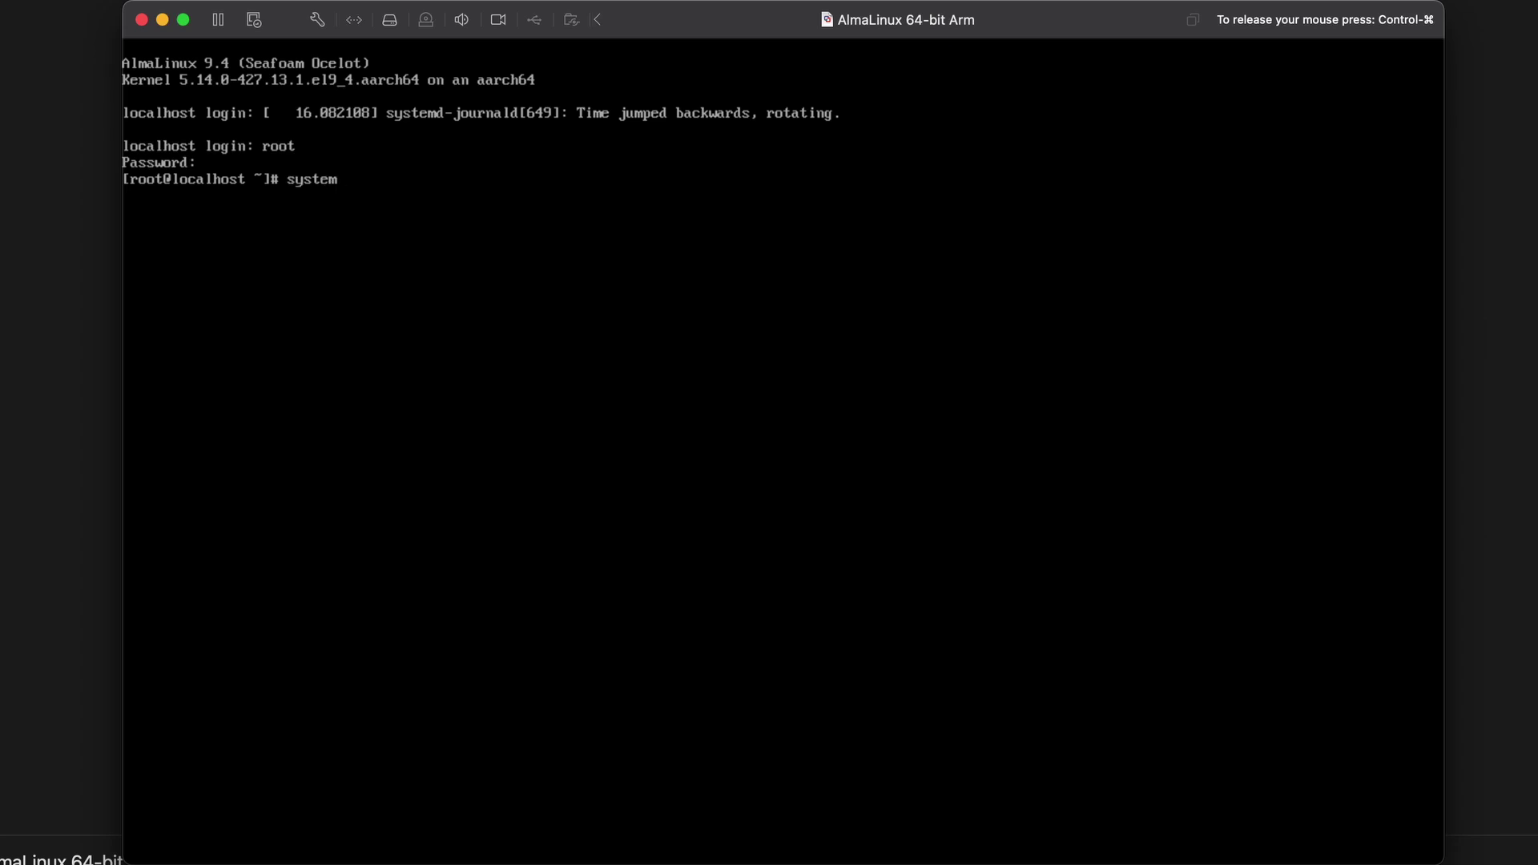
{"action": "type", "text": "ctl status ssh"}
Run systemctl status ssh and ip addr, finding ens160 at 172.16.110.133.
{"action": "key", "text": "Return"}
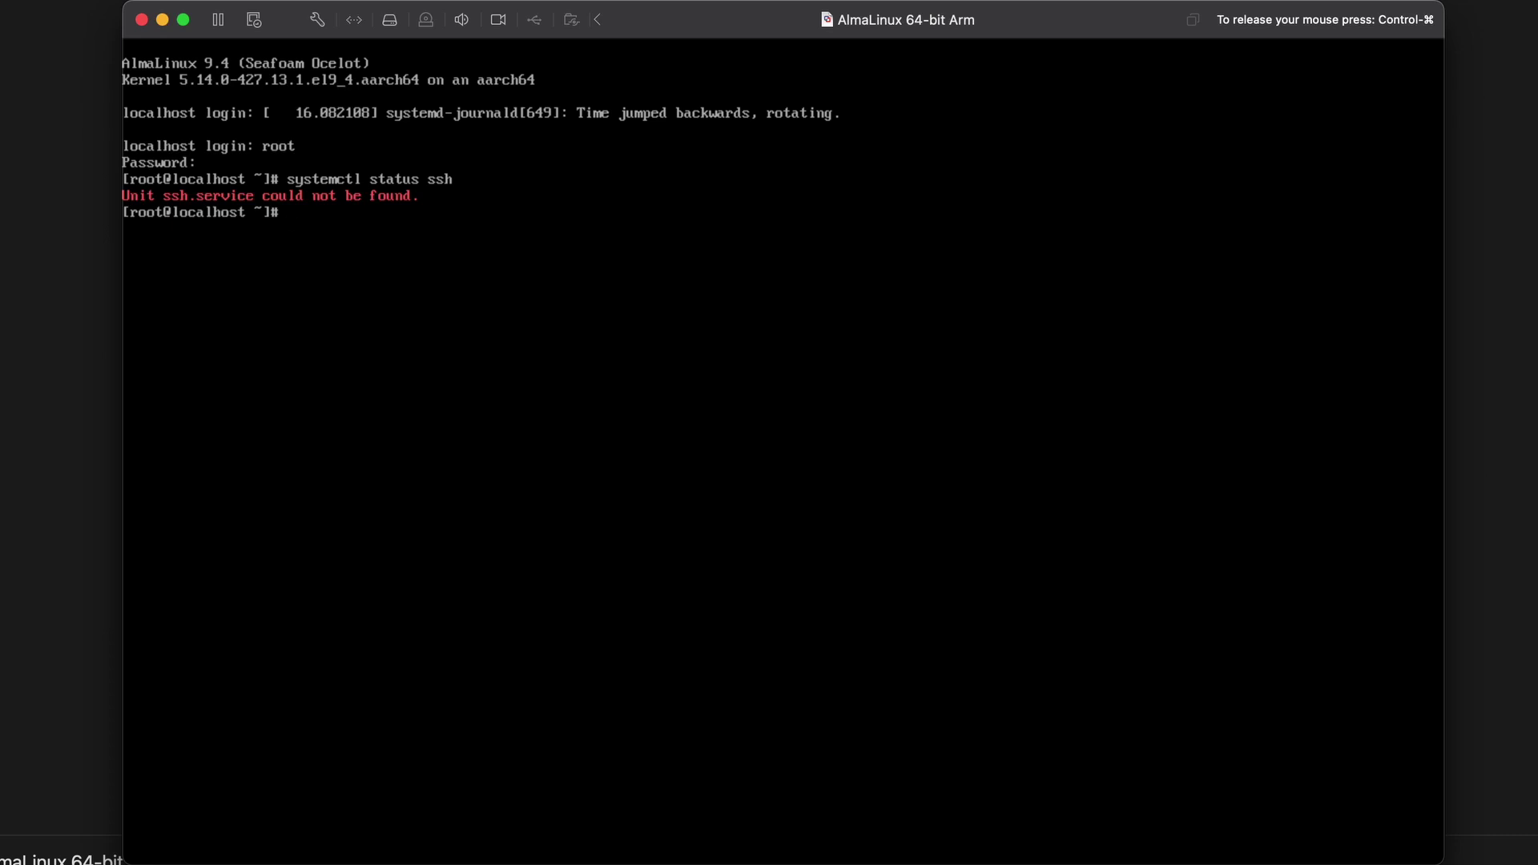
{"action": "type", "text": "ip addr"}
{"action": "key", "text": "Return"}
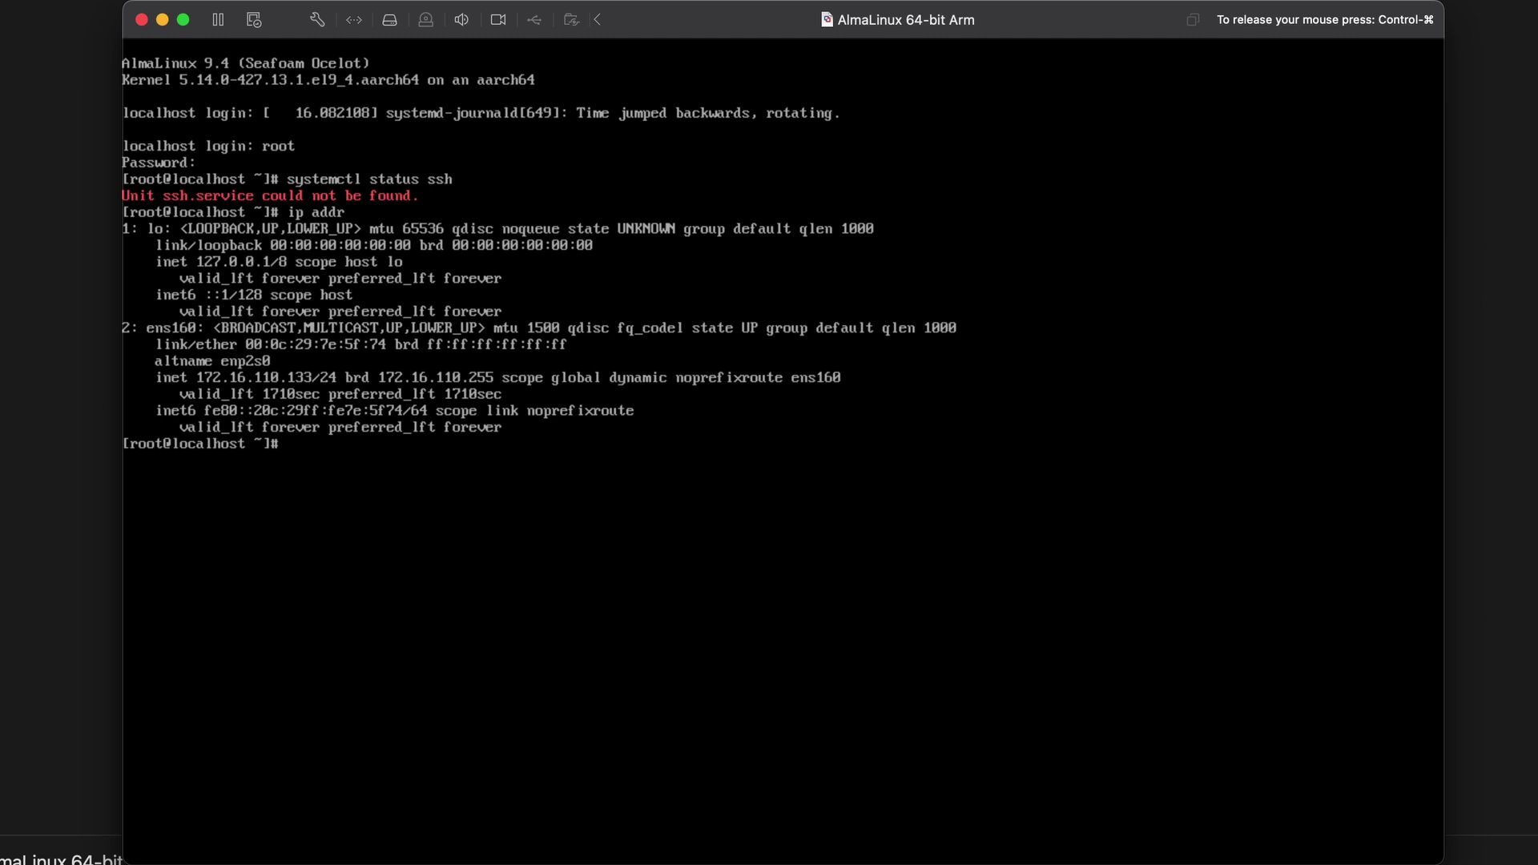
Run dnf install openssh-server, which reports openssh-server 8.7p1 already installed.
{"action": "type", "text": "ip"}
{"action": "key", "text": "BackSpace"}
{"action": "key", "text": "BackSpace"}
{"action": "type", "text": "dnf install openssh-server"}
{"action": "key", "text": "Return"}
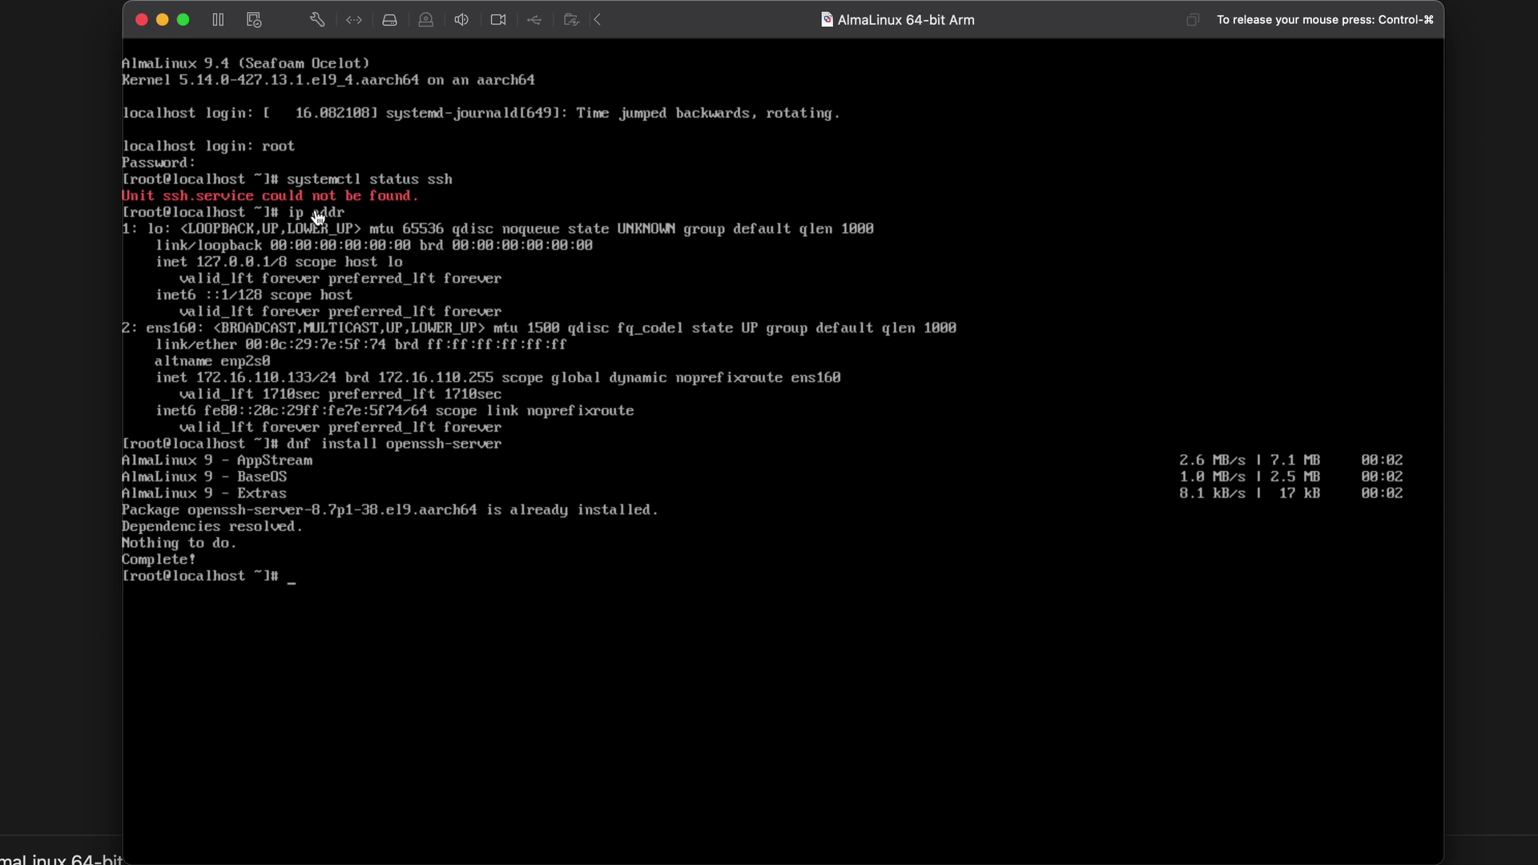
Release the VM and arrange an enlarged Terminal window beside it, with its text two sizes bigger.
{"action": "key", "text": "ctrl+super"}
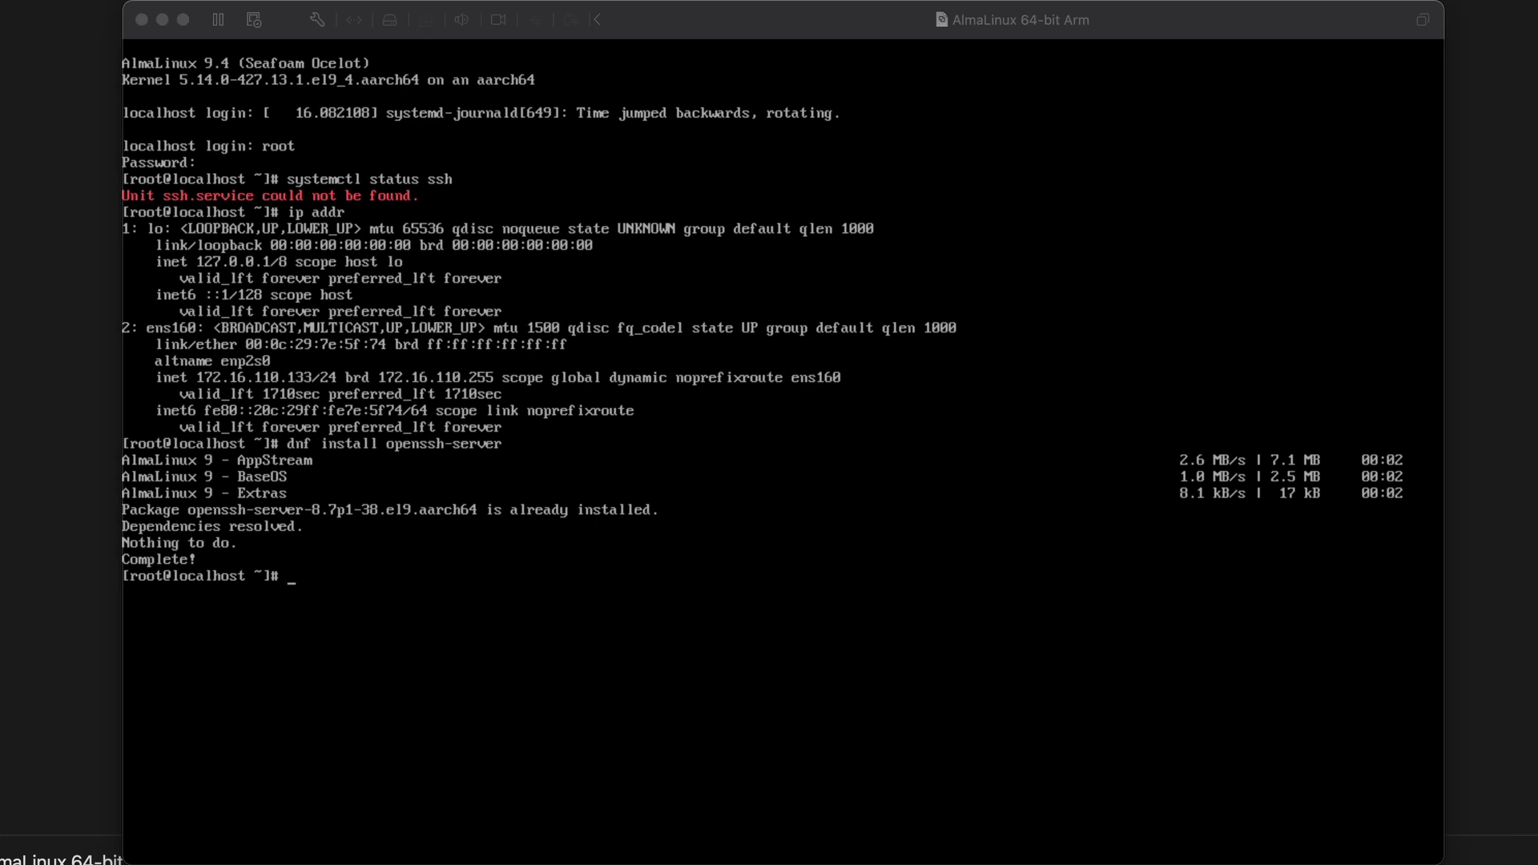
{"action": "left_click_drag", "start_coordinate": [308, 357], "coordinate": [372, 497]}
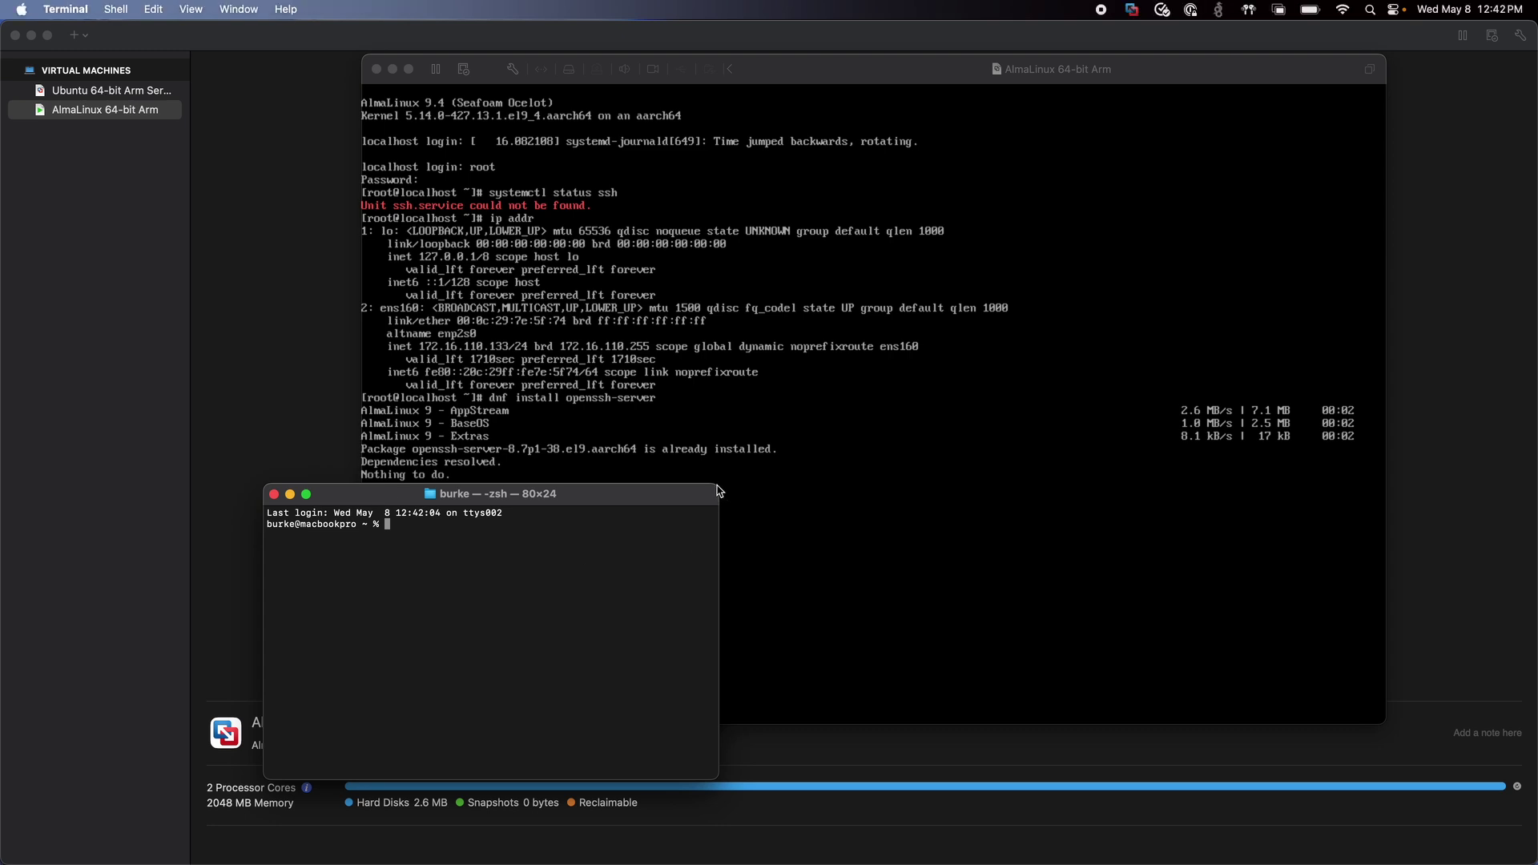
{"action": "left_click_drag", "start_coordinate": [718, 490], "coordinate": [991, 417]}
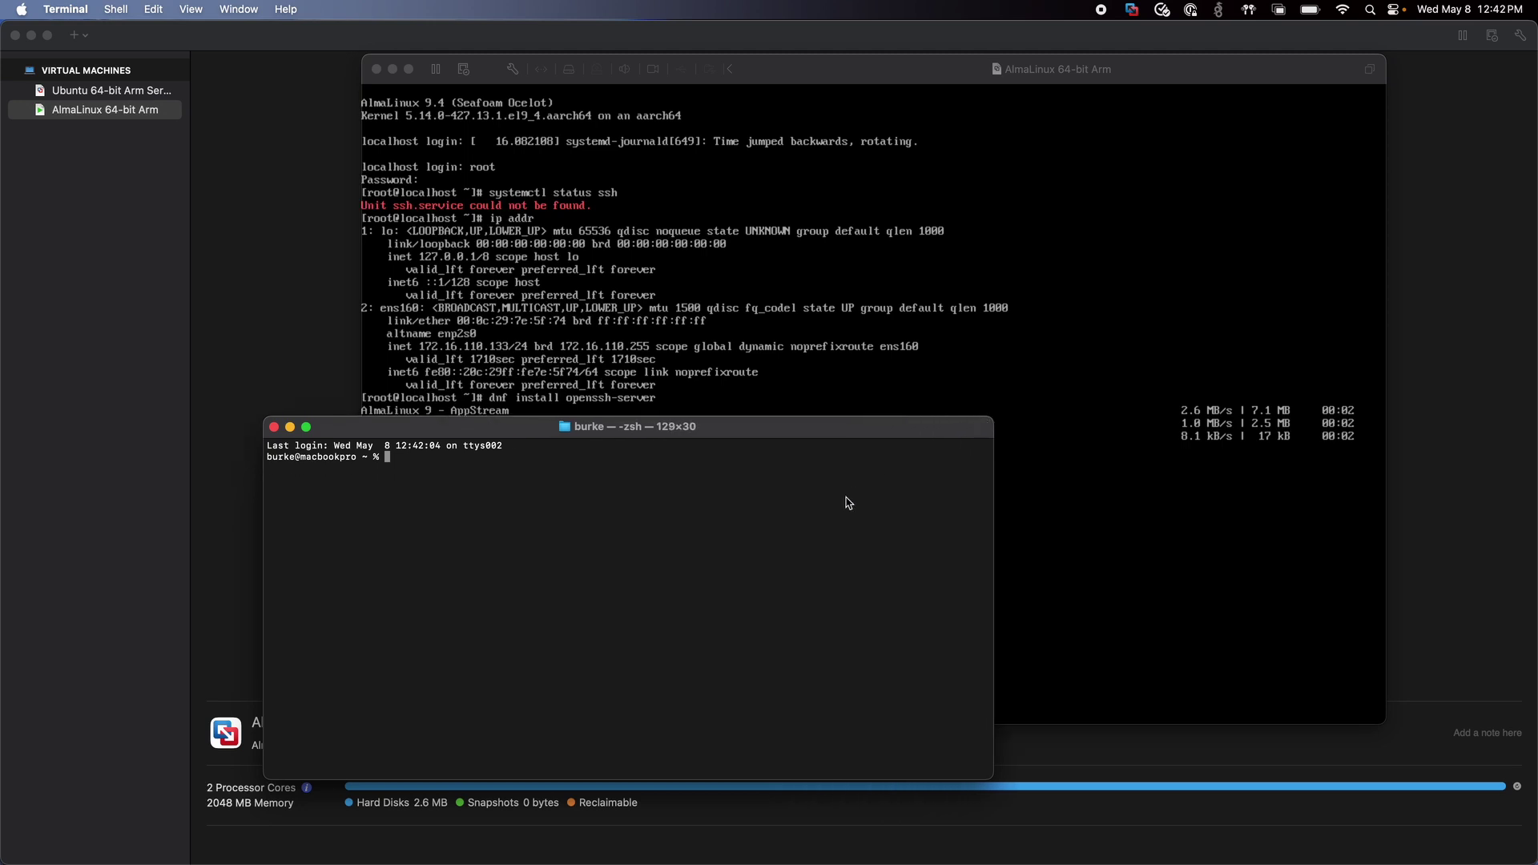
{"action": "key", "text": "super+equal"}
{"action": "key", "text": "super+equal"}
{"action": "key", "text": "super+equal"}
{"action": "key", "text": "super+equal"}
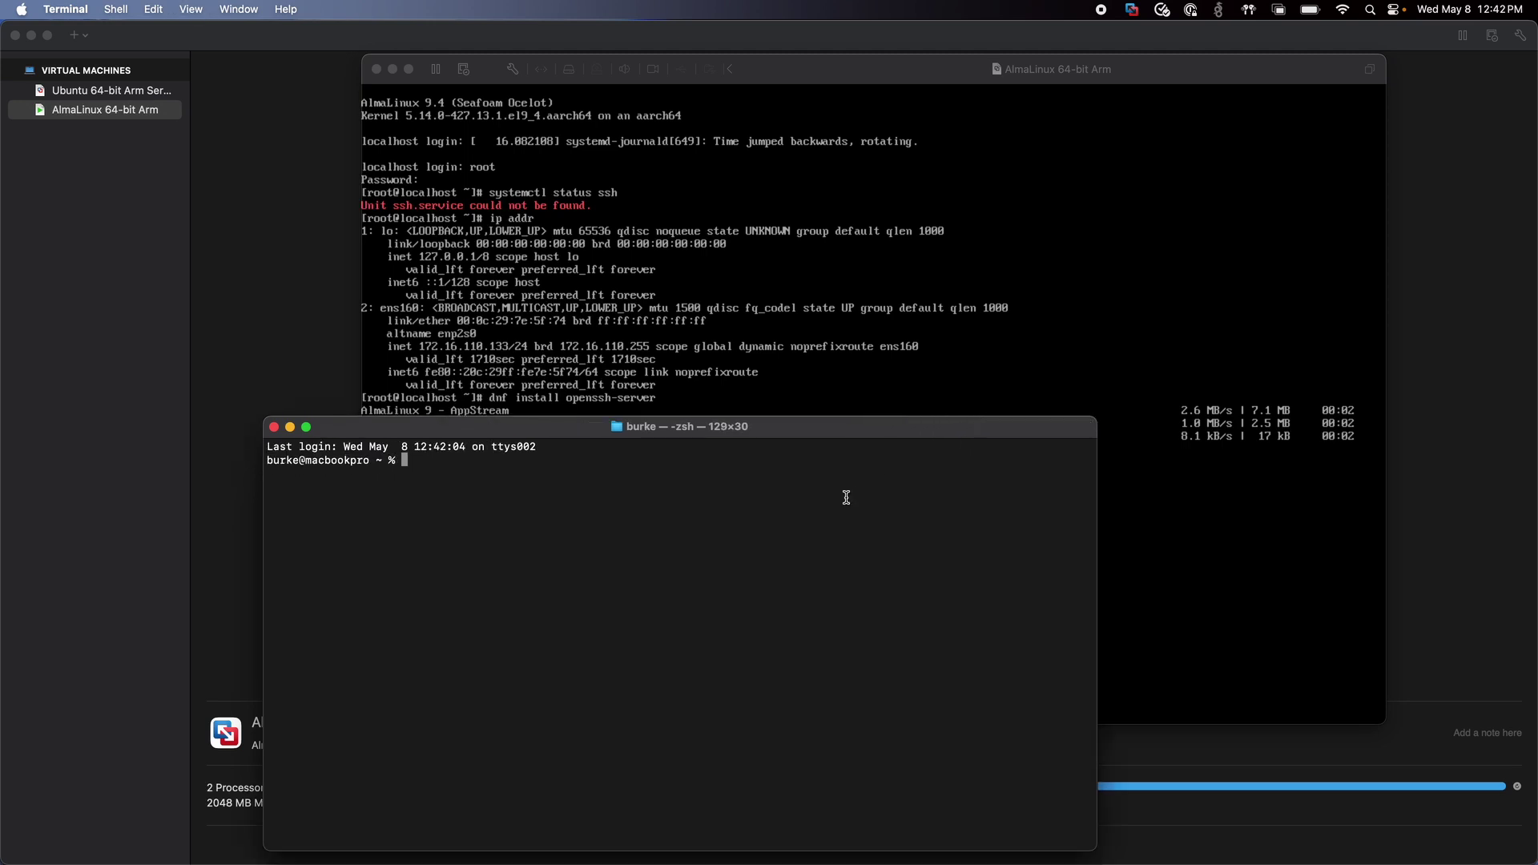
{"action": "key", "text": "super+equal"}
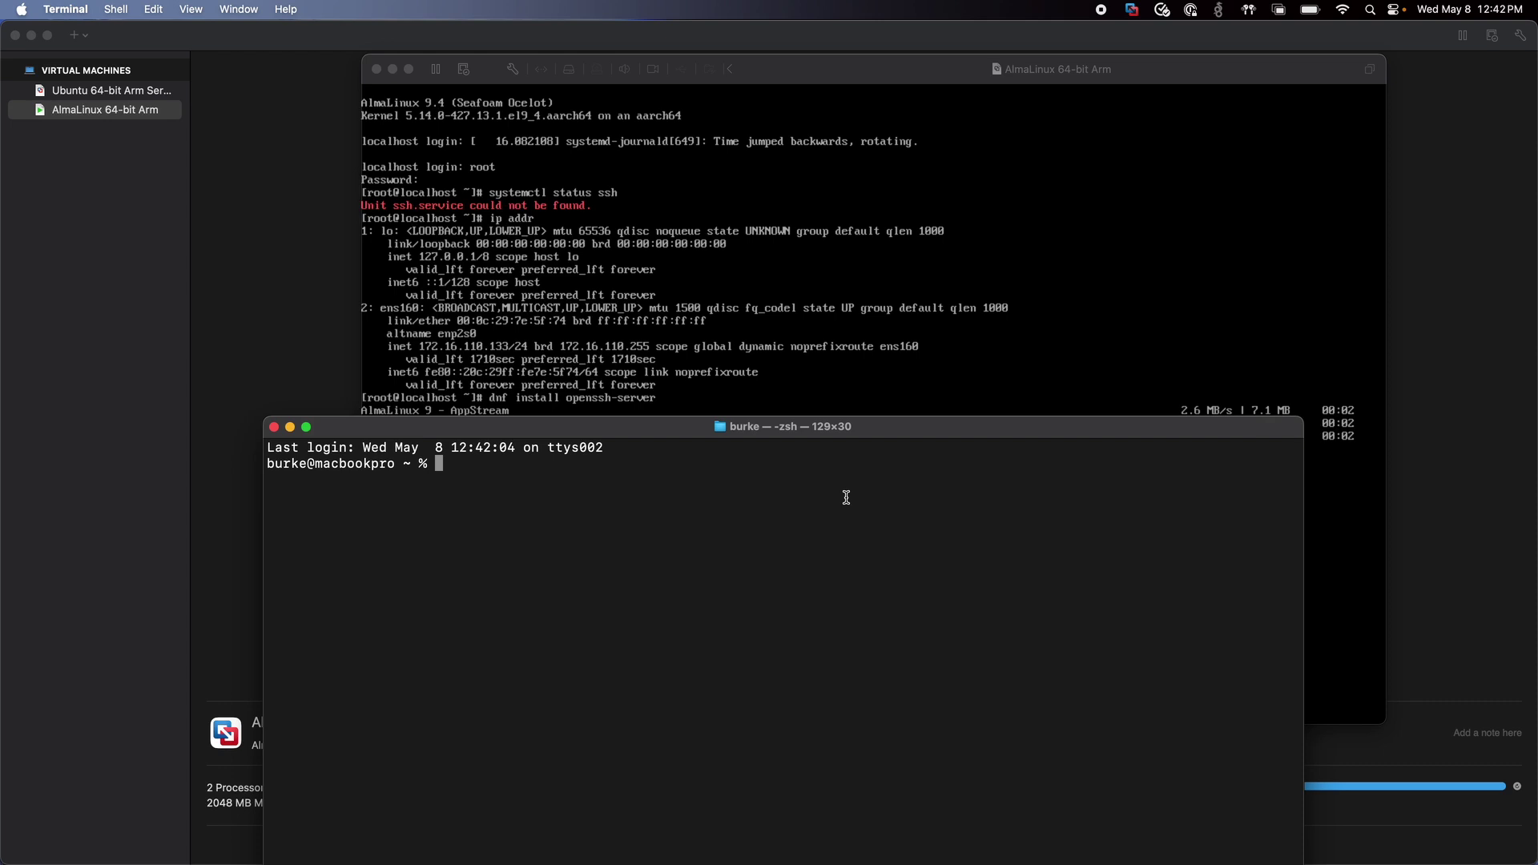
Start an SSH connection to 172.16.110.133 as the new admin user.
{"action": "type", "text": "ssh "}
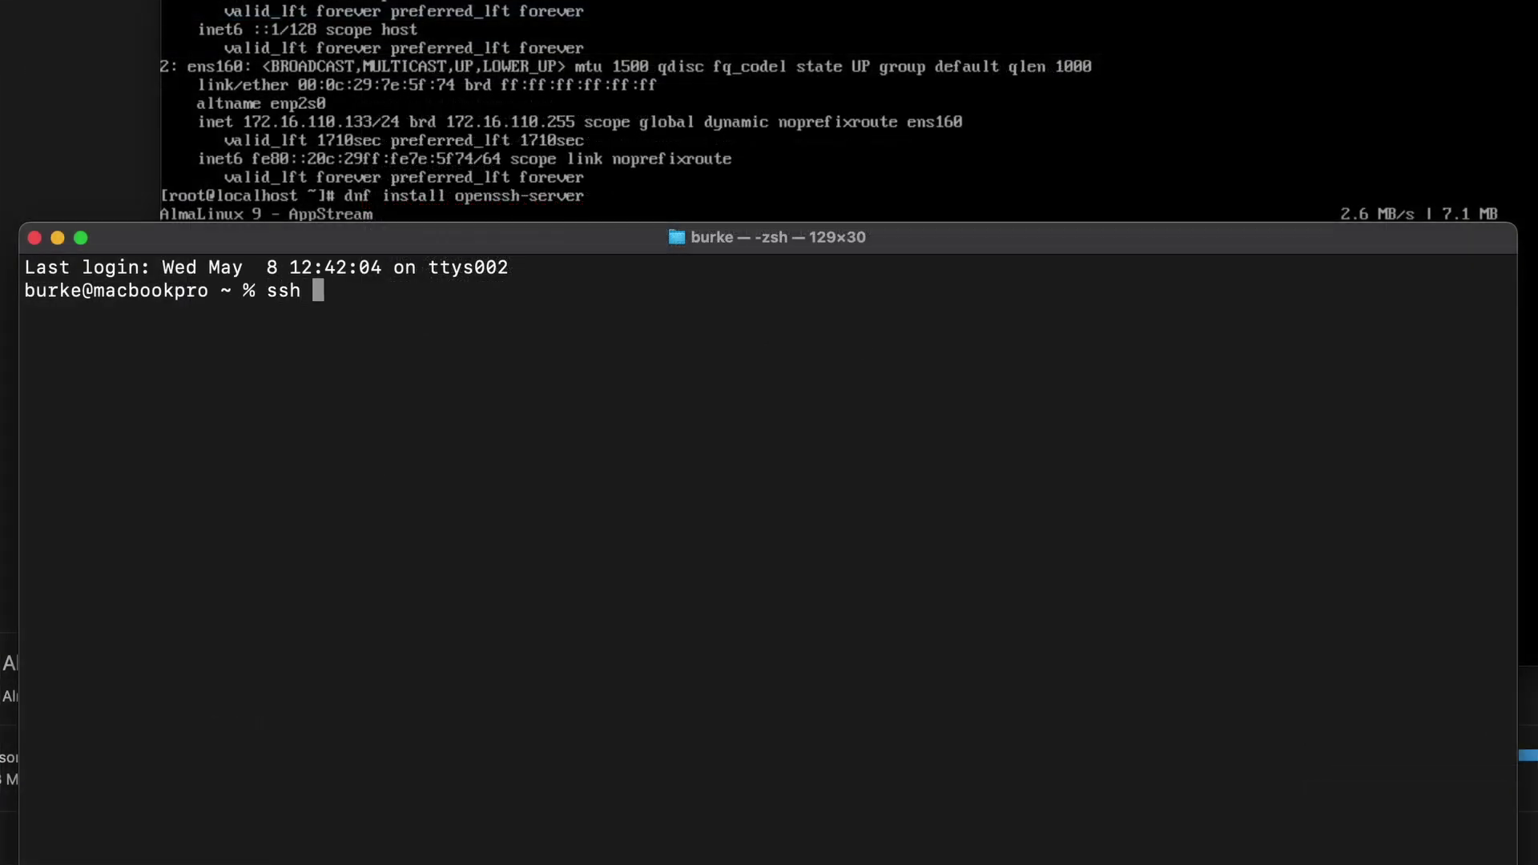
{"action": "type", "text": "dimensioq"}
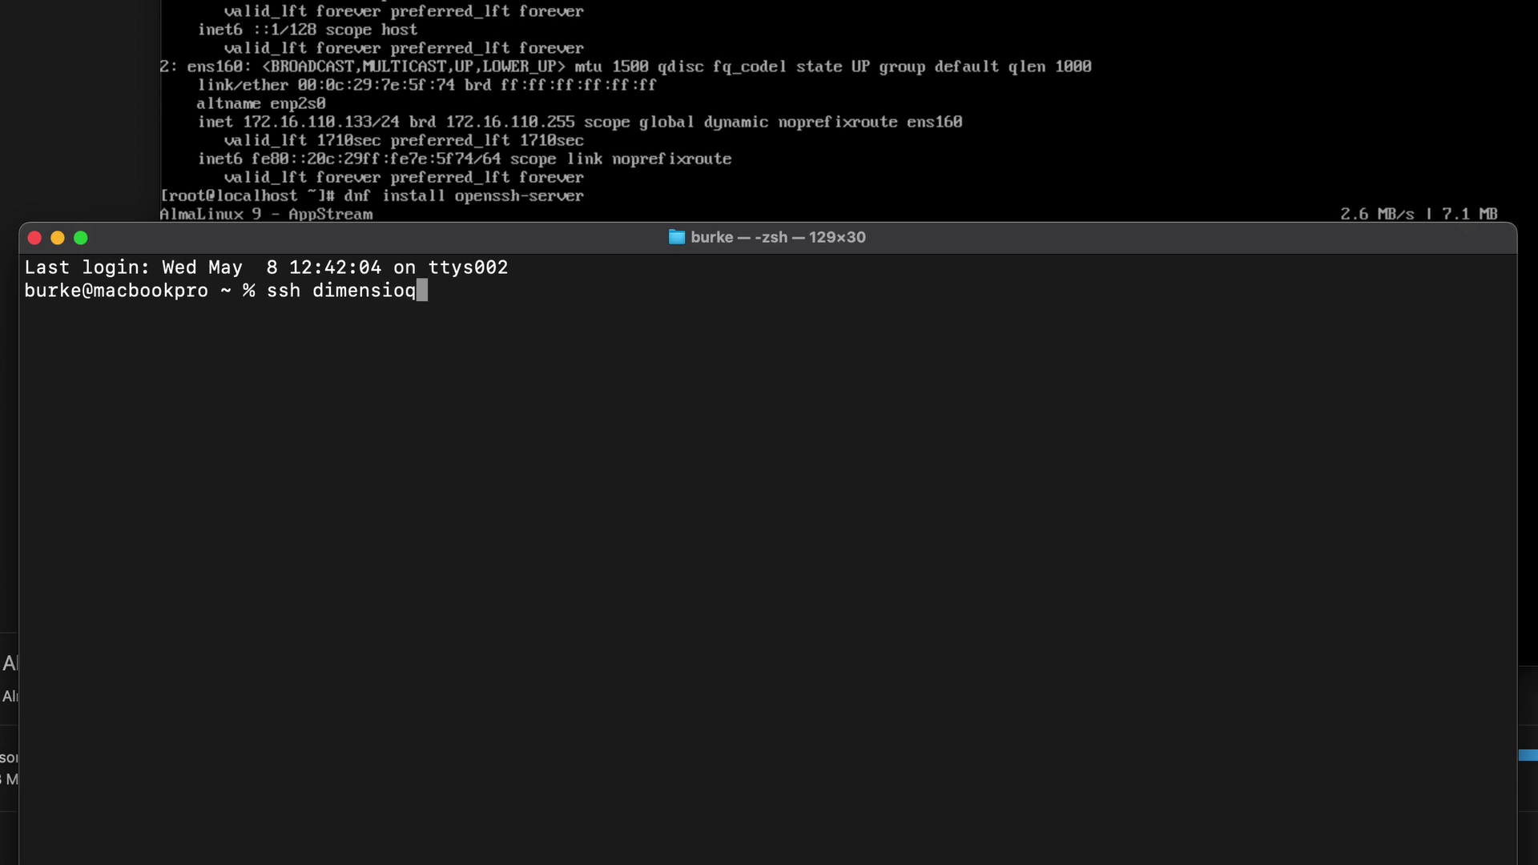
{"action": "key", "text": "BackSpace"}
{"action": "type", "text": "nquest@172.16.110"}
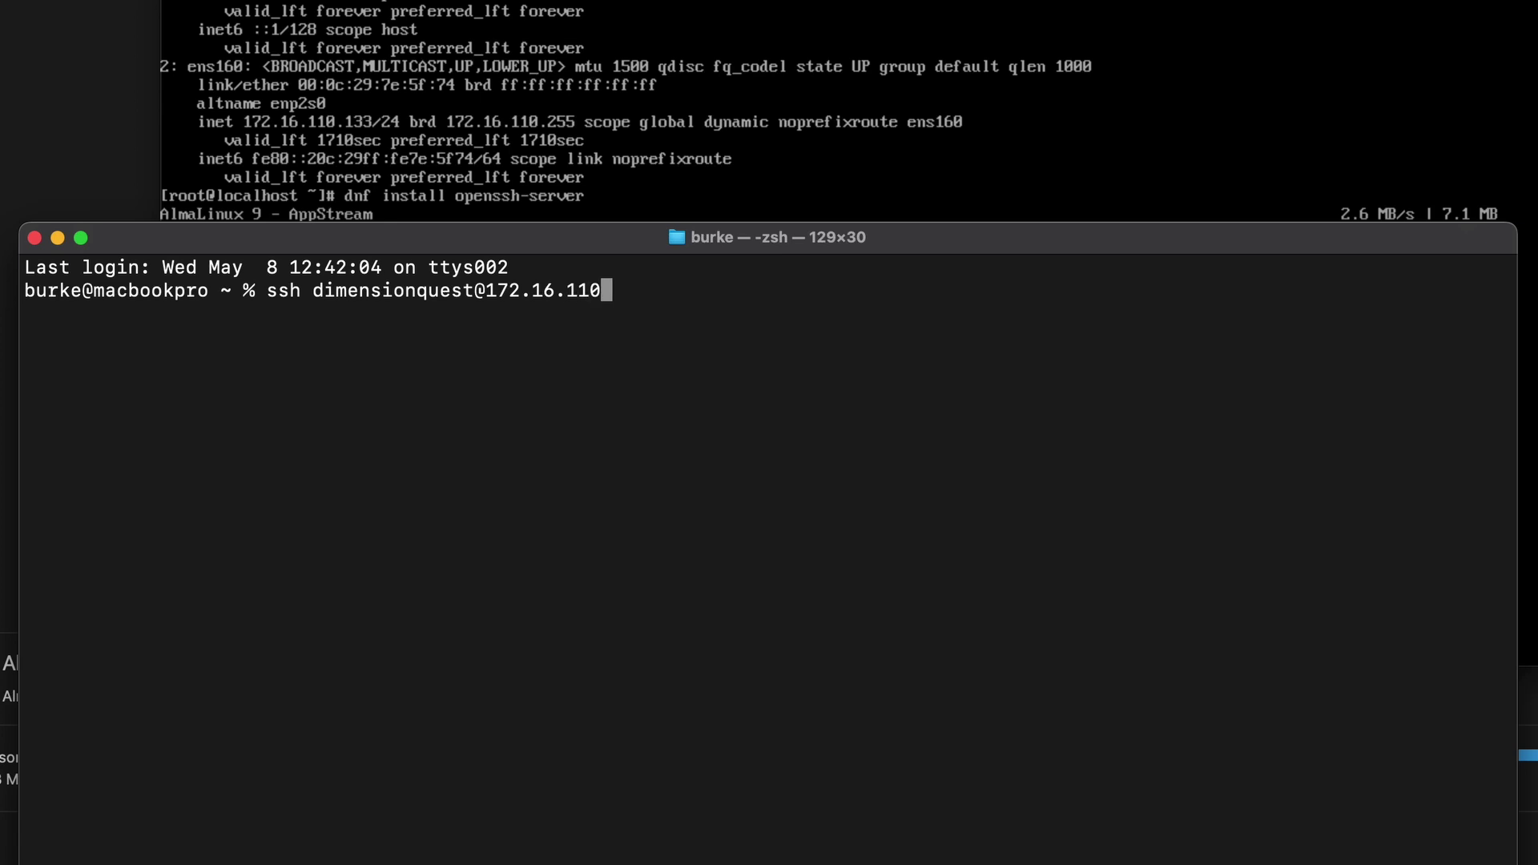
{"action": "type", "text": ".133"}
{"action": "key", "text": "Return"}
Accept the VM's host key with 'yes' and log in with the admin user's password.
{"action": "type", "text": "yes"}
{"action": "key", "text": "Return"}
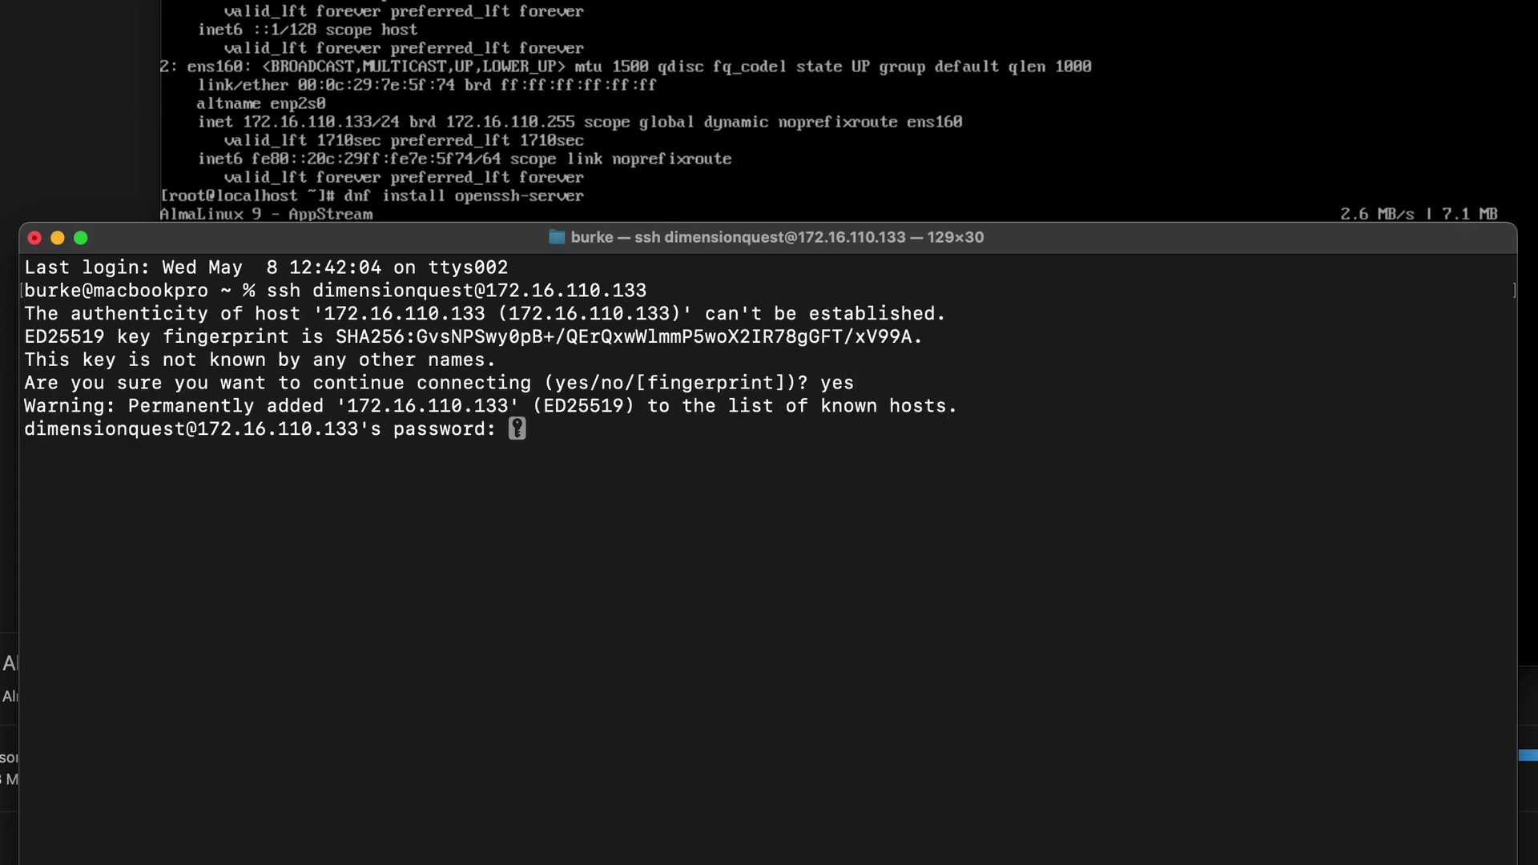
{"action": "key", "text": "Return"}
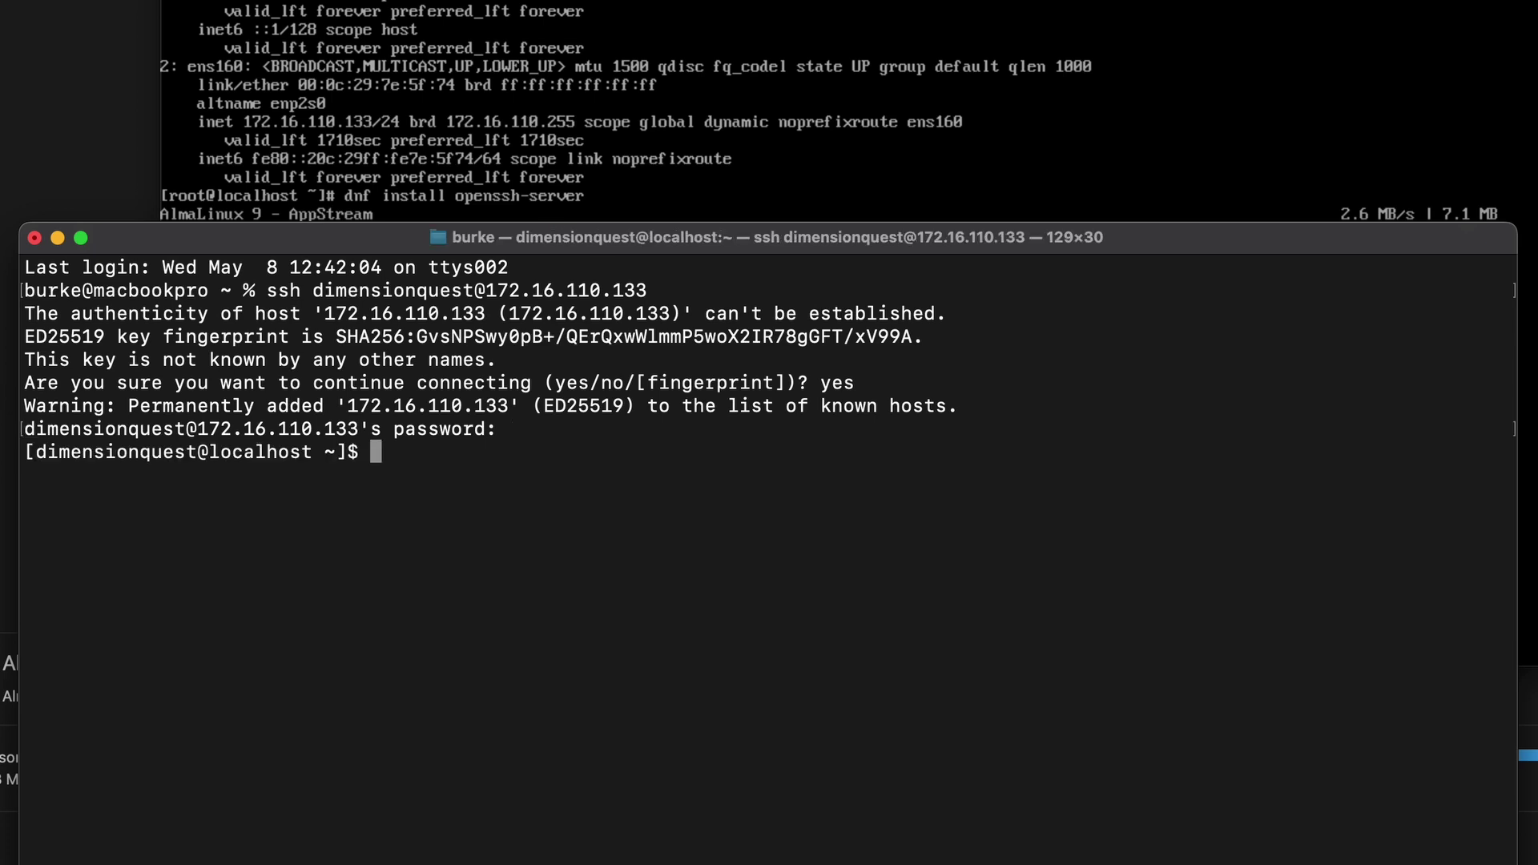
Run hostname on the VM to confirm it reports localhost.localdomain.
{"action": "type", "text": "hostname"}
{"action": "key", "text": "Return"}
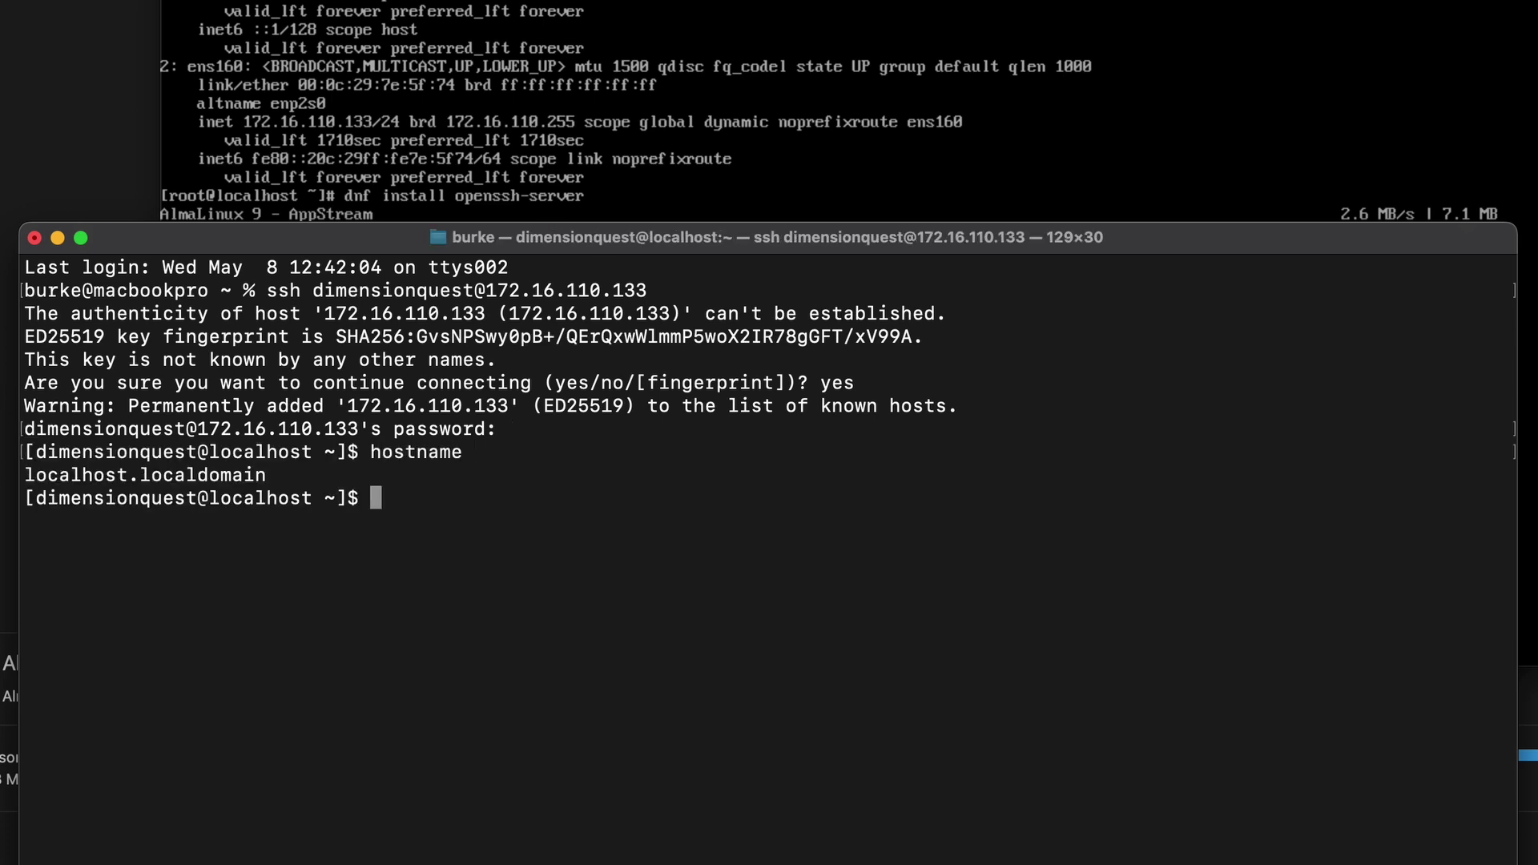